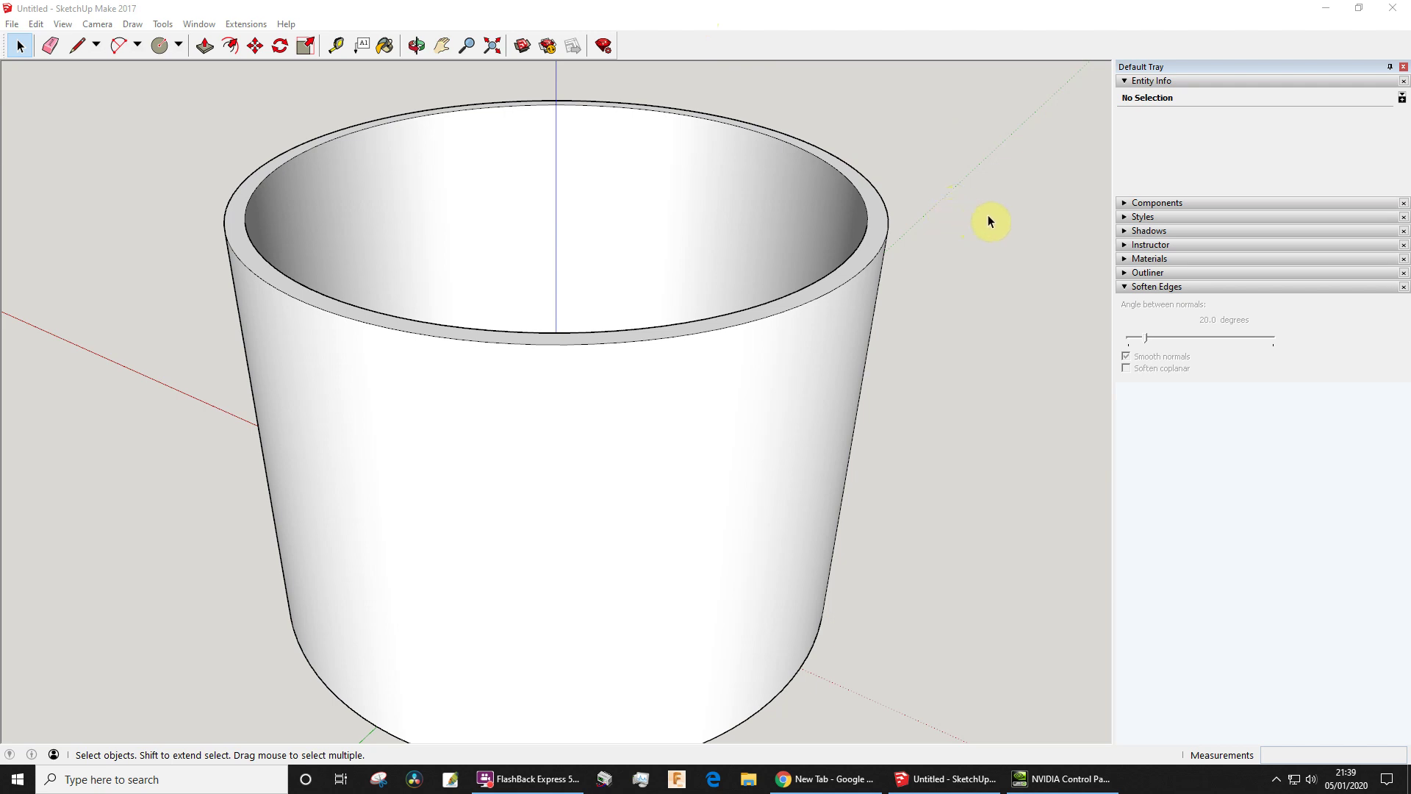
- Orbit around the finished hollow pipe to inspect it from another angle
{"action": "middle_click_drag", "start_coordinate": [981, 208], "coordinate": [926, 249]}
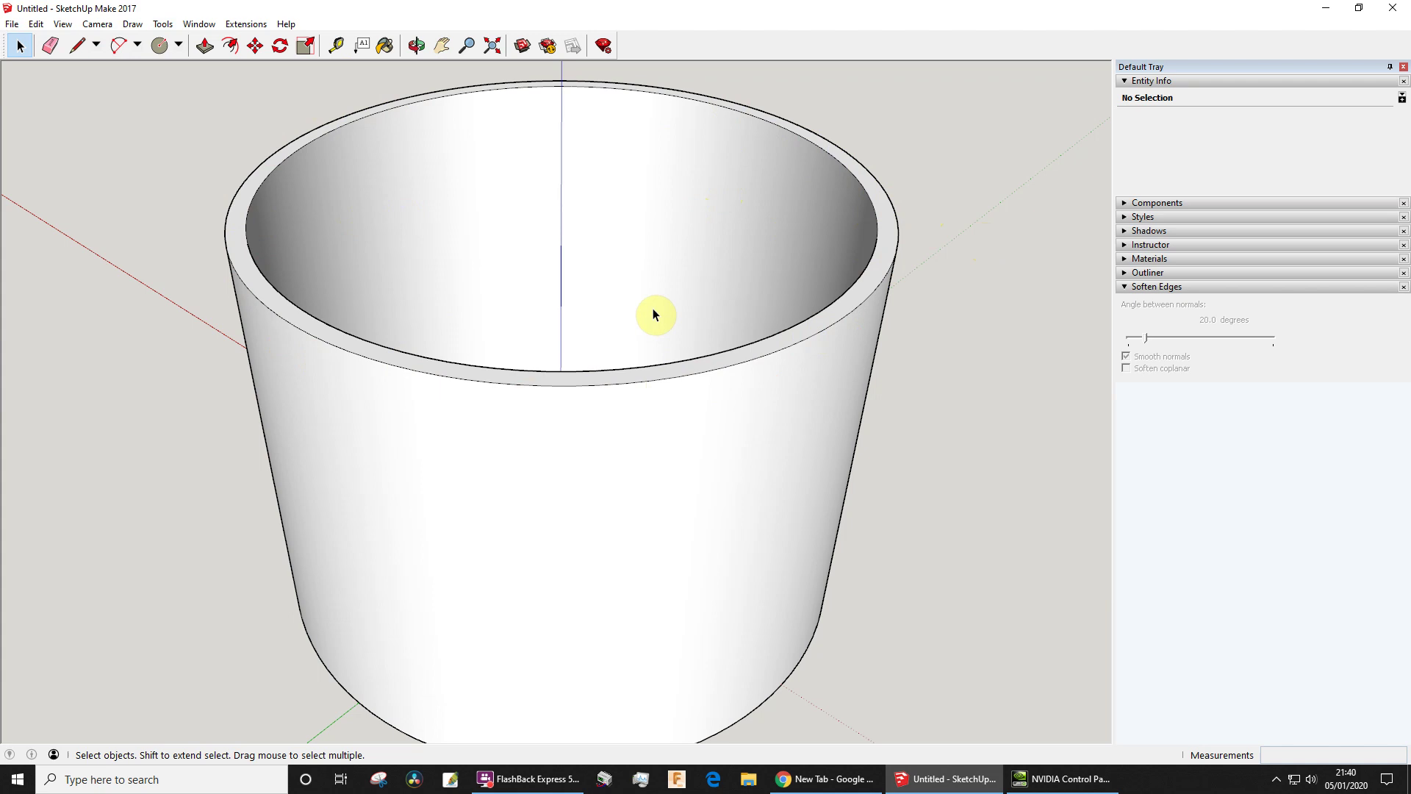
- Start a new model with File > New, answering No to saving changes to Untitled
{"action": "left_click", "coordinate": [11, 25]}
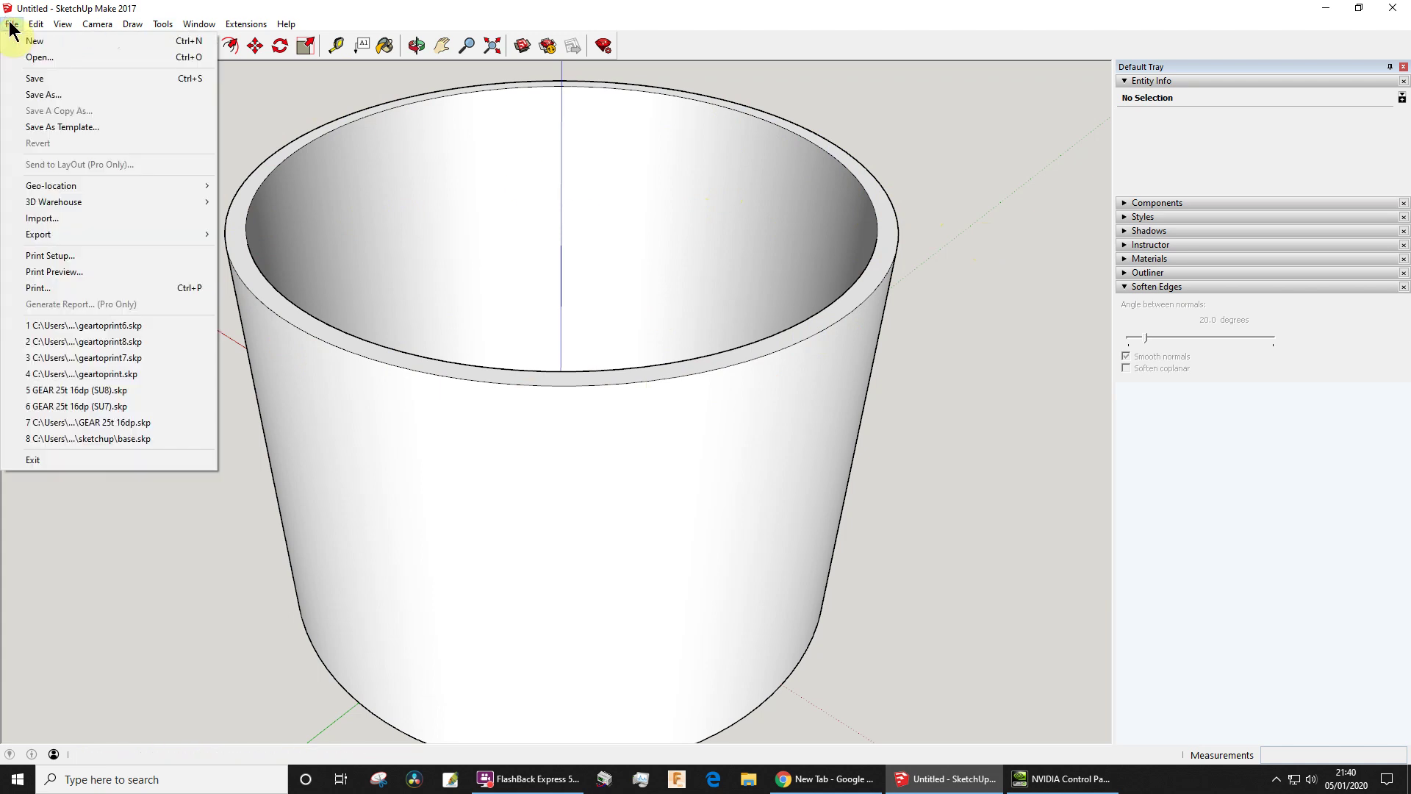
{"action": "left_click", "coordinate": [47, 42]}
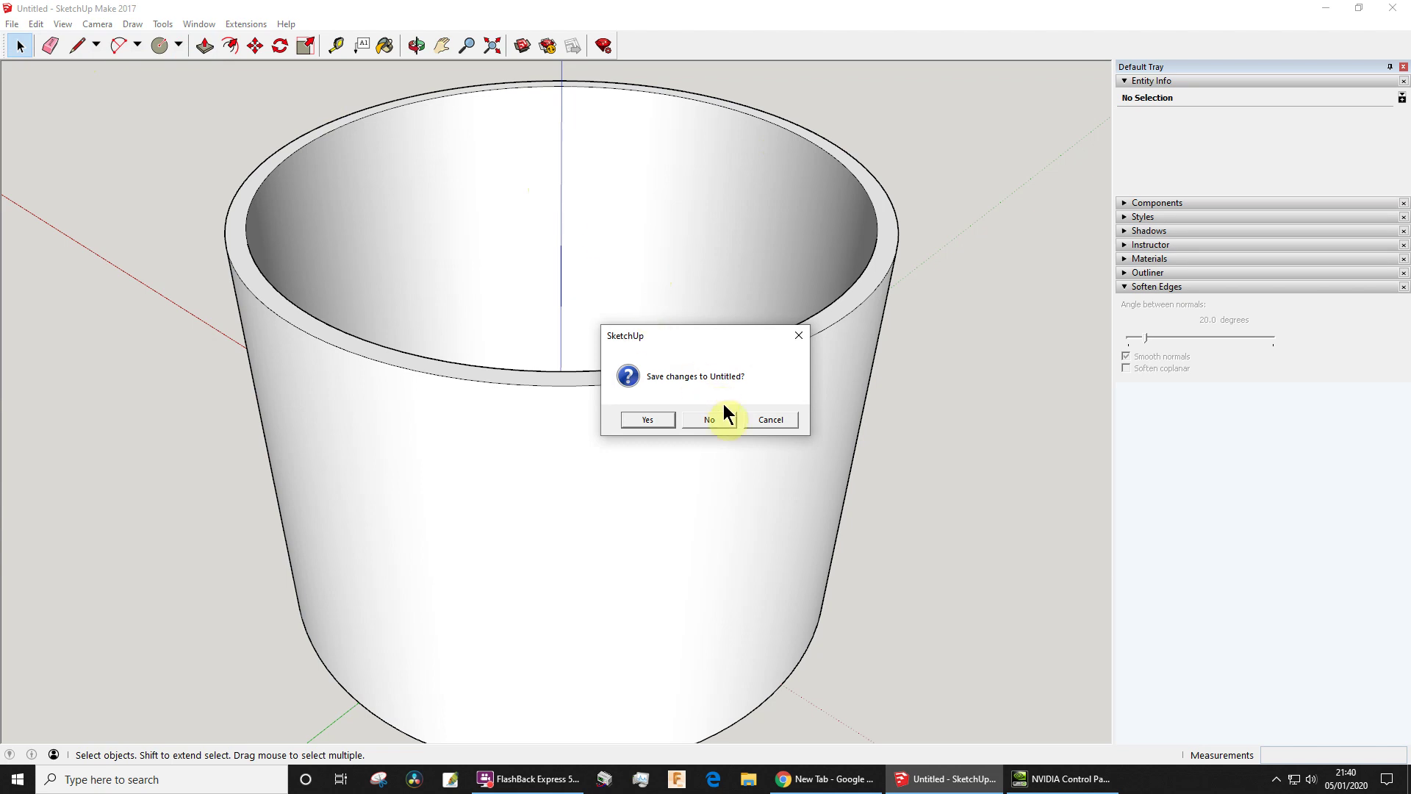
{"action": "left_click", "coordinate": [710, 419]}
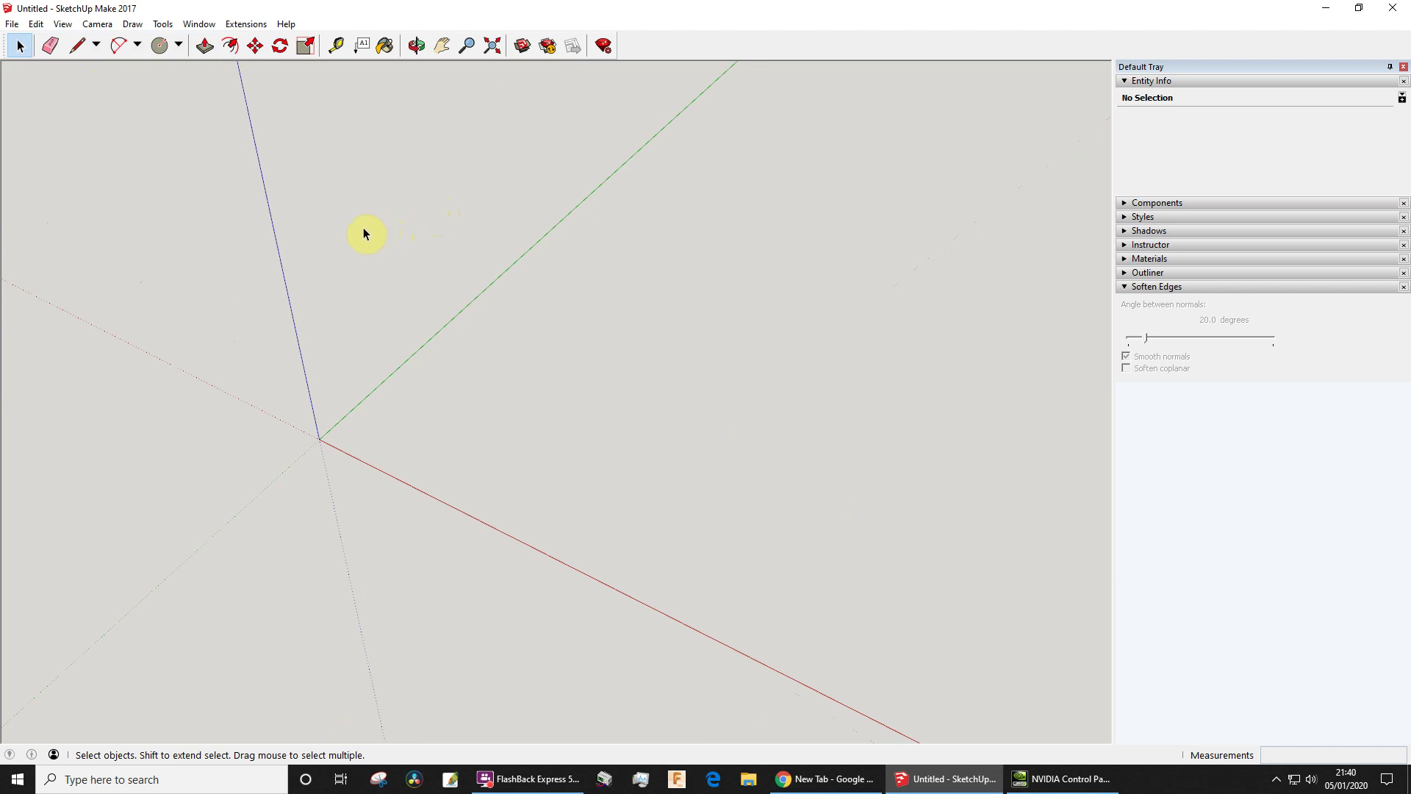
- Draw a 24-sided circle of radius 100 mm at the origin and zoom to extents
{"action": "key", "text": "c"}
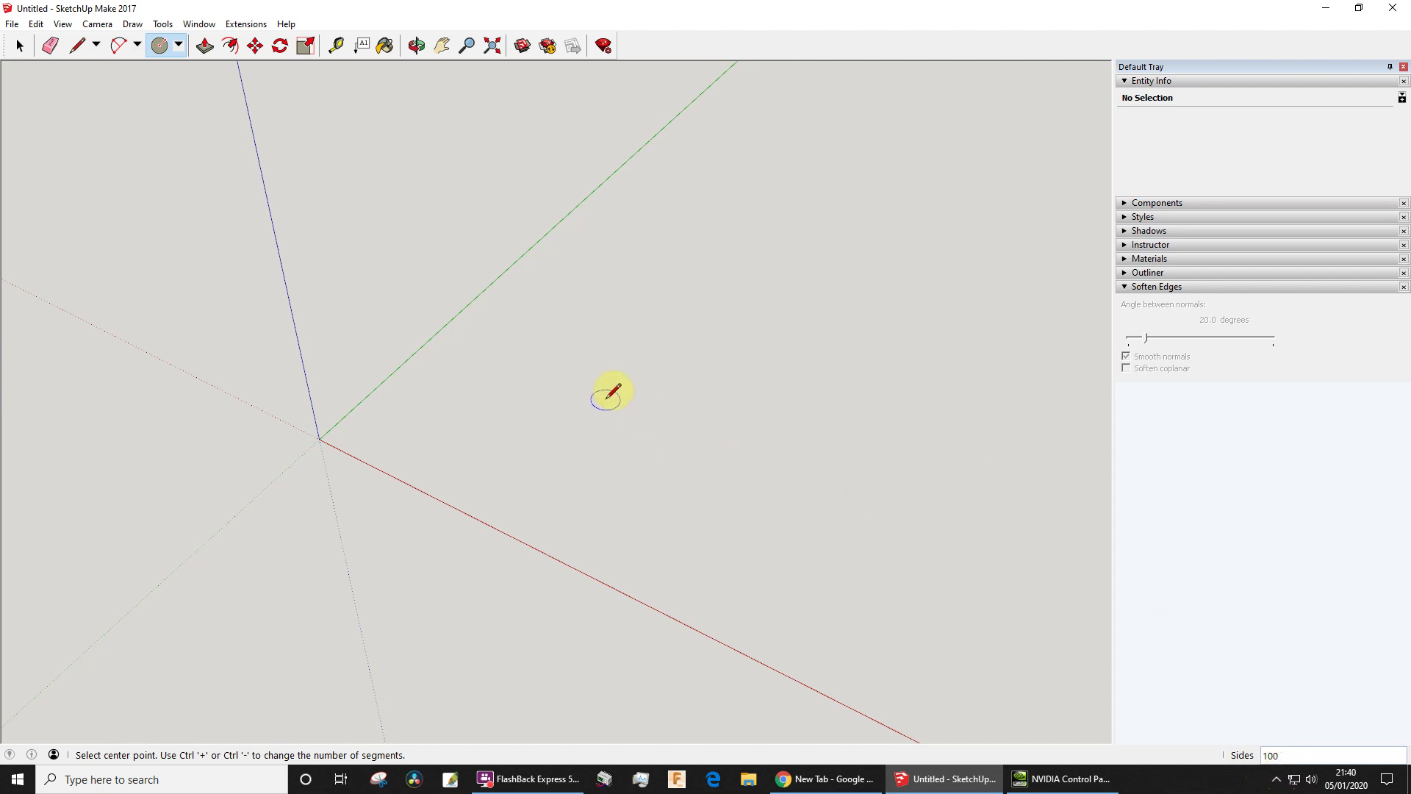
{"action": "type", "text": "24"}
{"action": "key", "text": "Return"}
{"action": "left_click", "coordinate": [317, 439]}
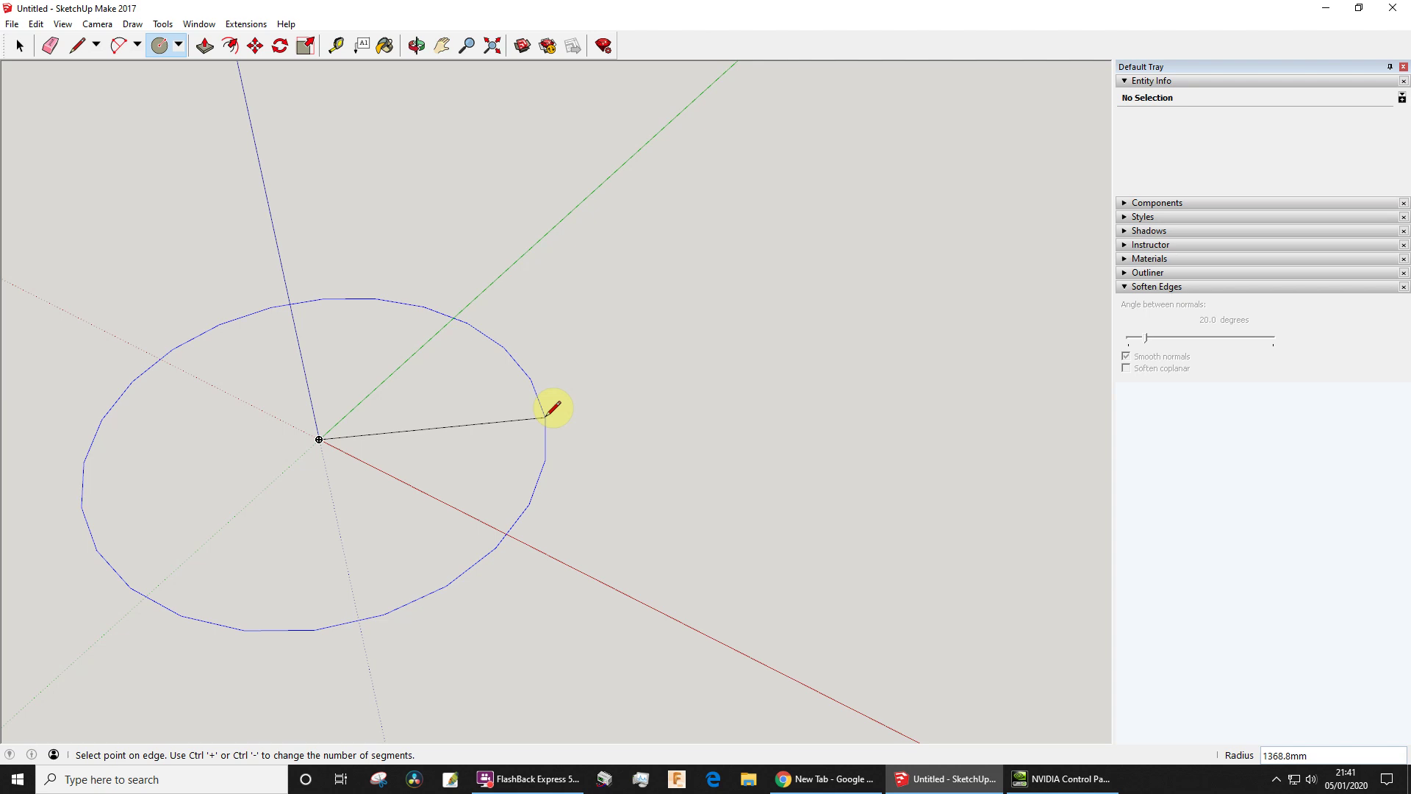
{"action": "type", "text": "100"}
{"action": "key", "text": "Return"}
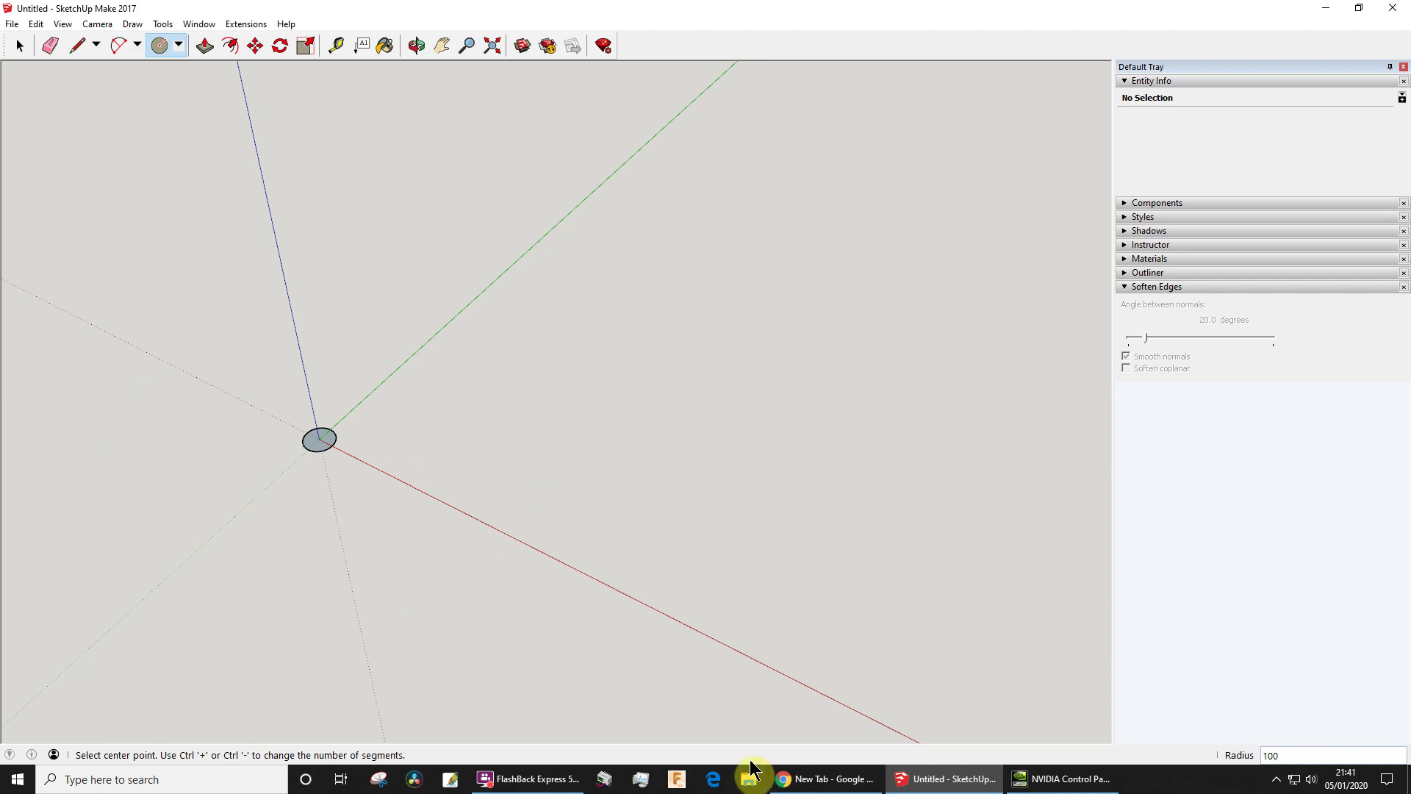
{"action": "key", "text": "shift+z"}
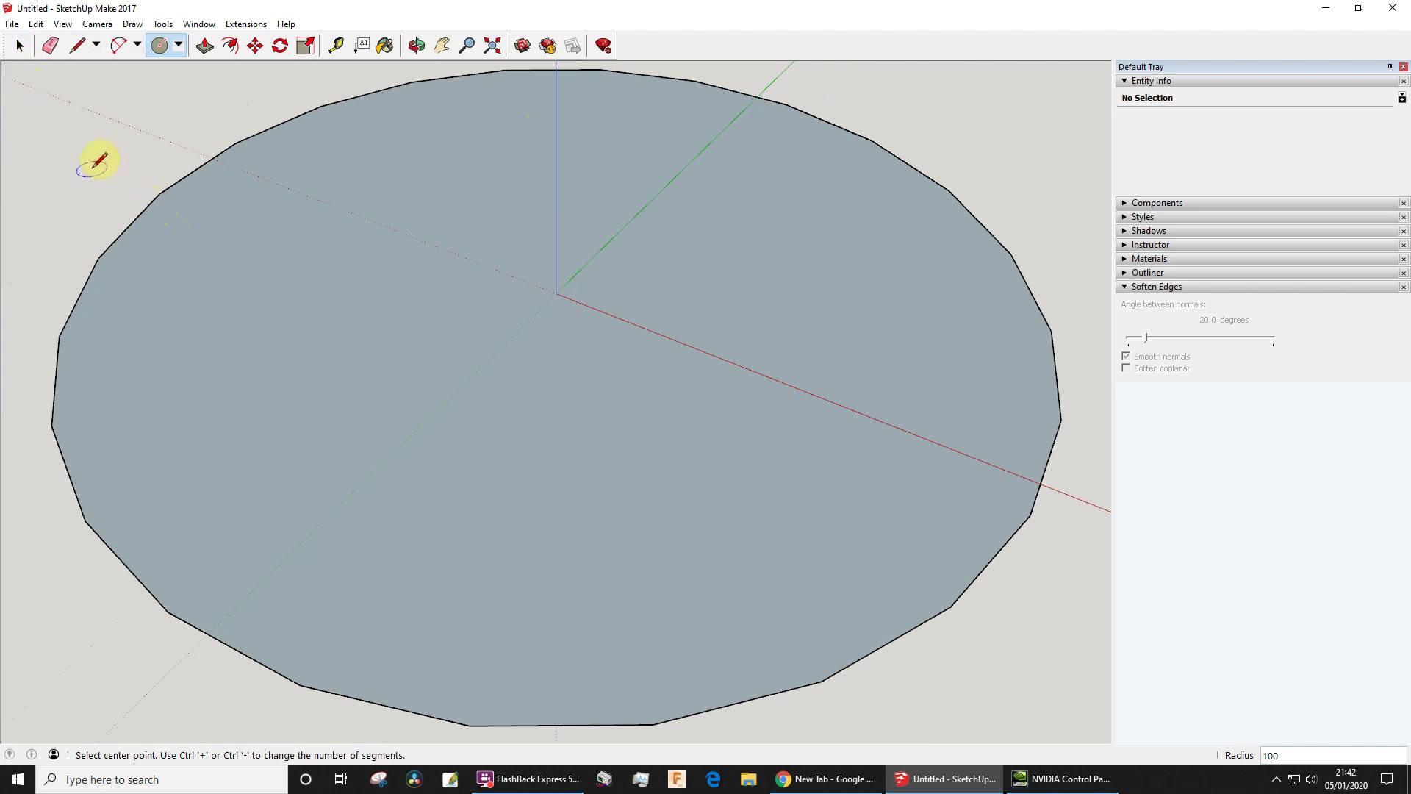
- Set the selected circle's Segments to 100 in Entity Info, then deselect and zoom out
{"action": "key", "text": "space"}
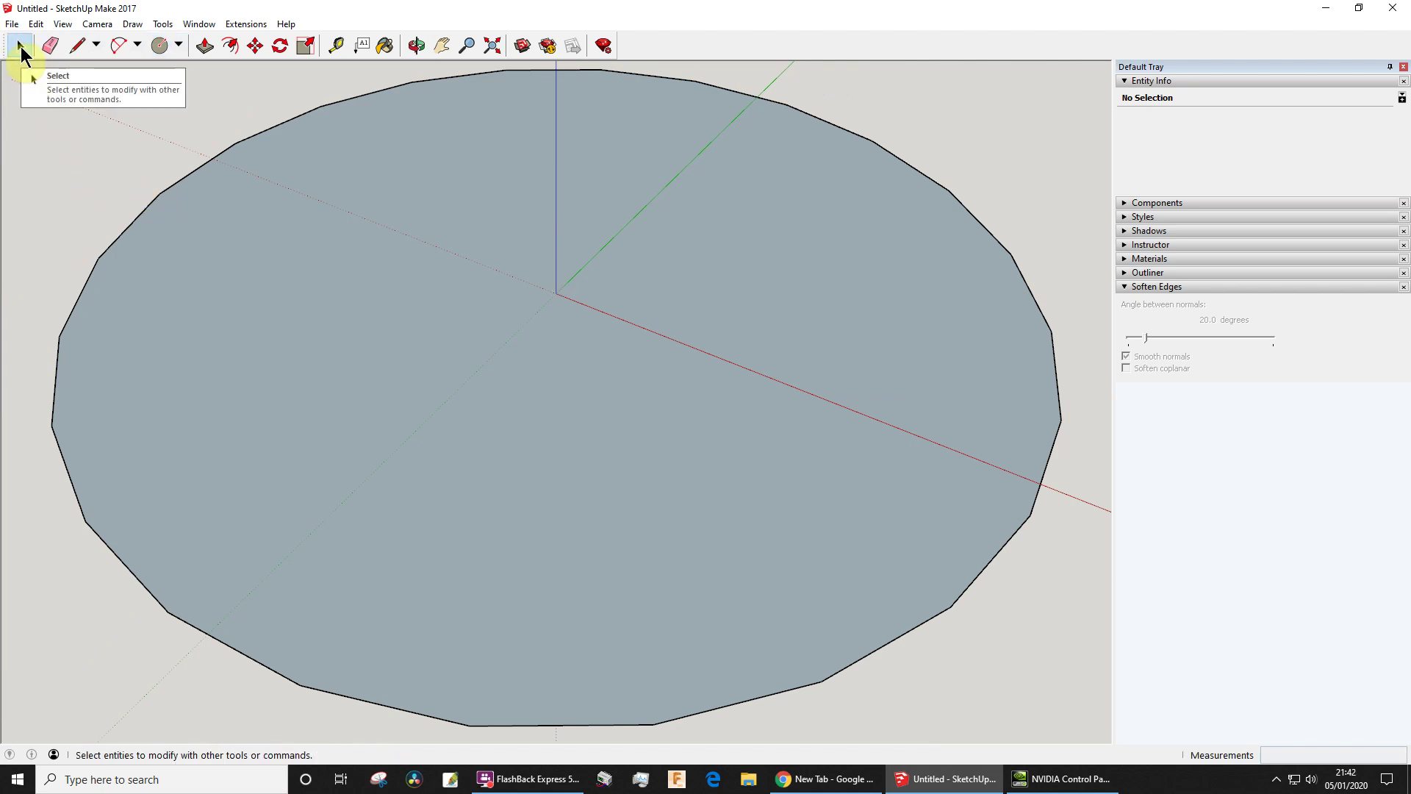
{"action": "left_click", "coordinate": [907, 169]}
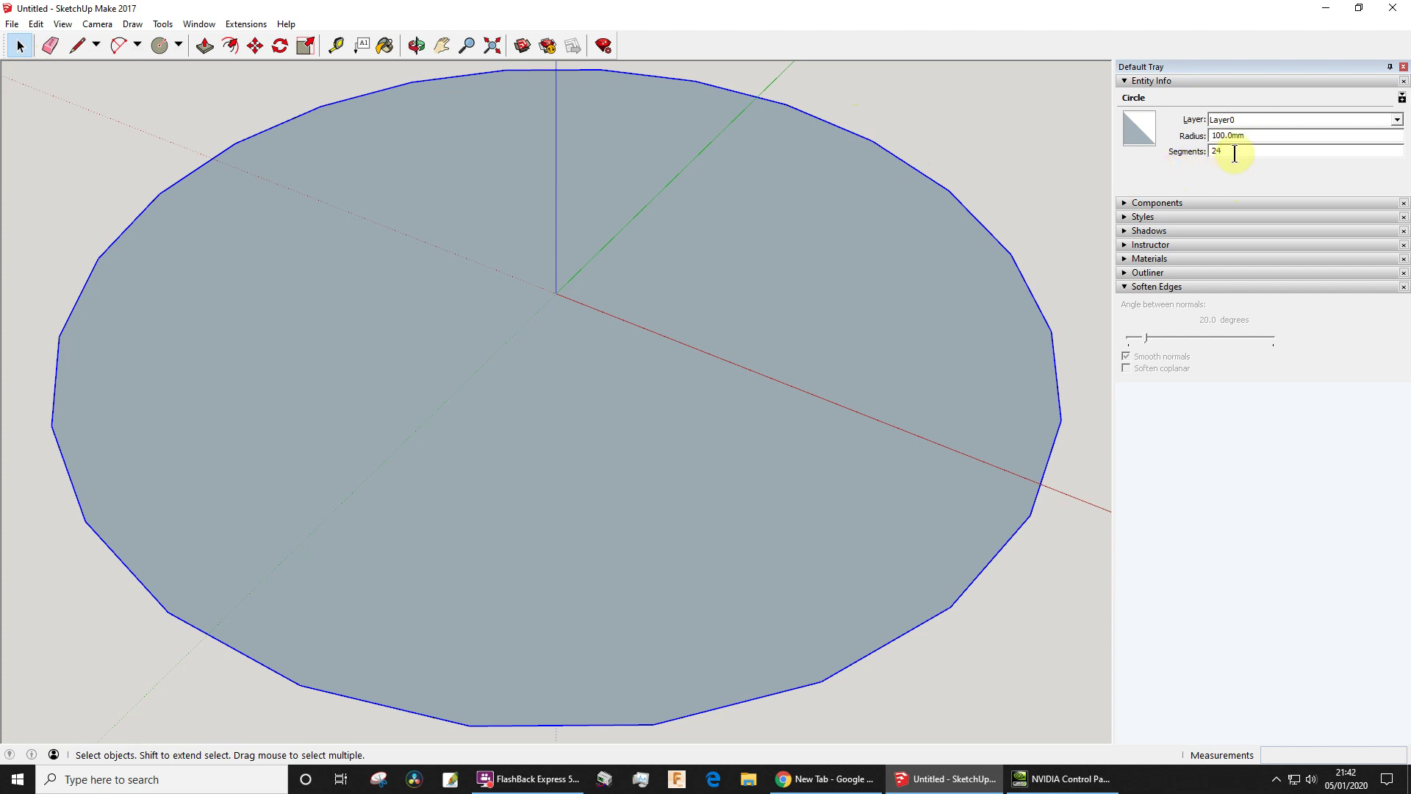
{"action": "left_click", "coordinate": [1235, 150]}
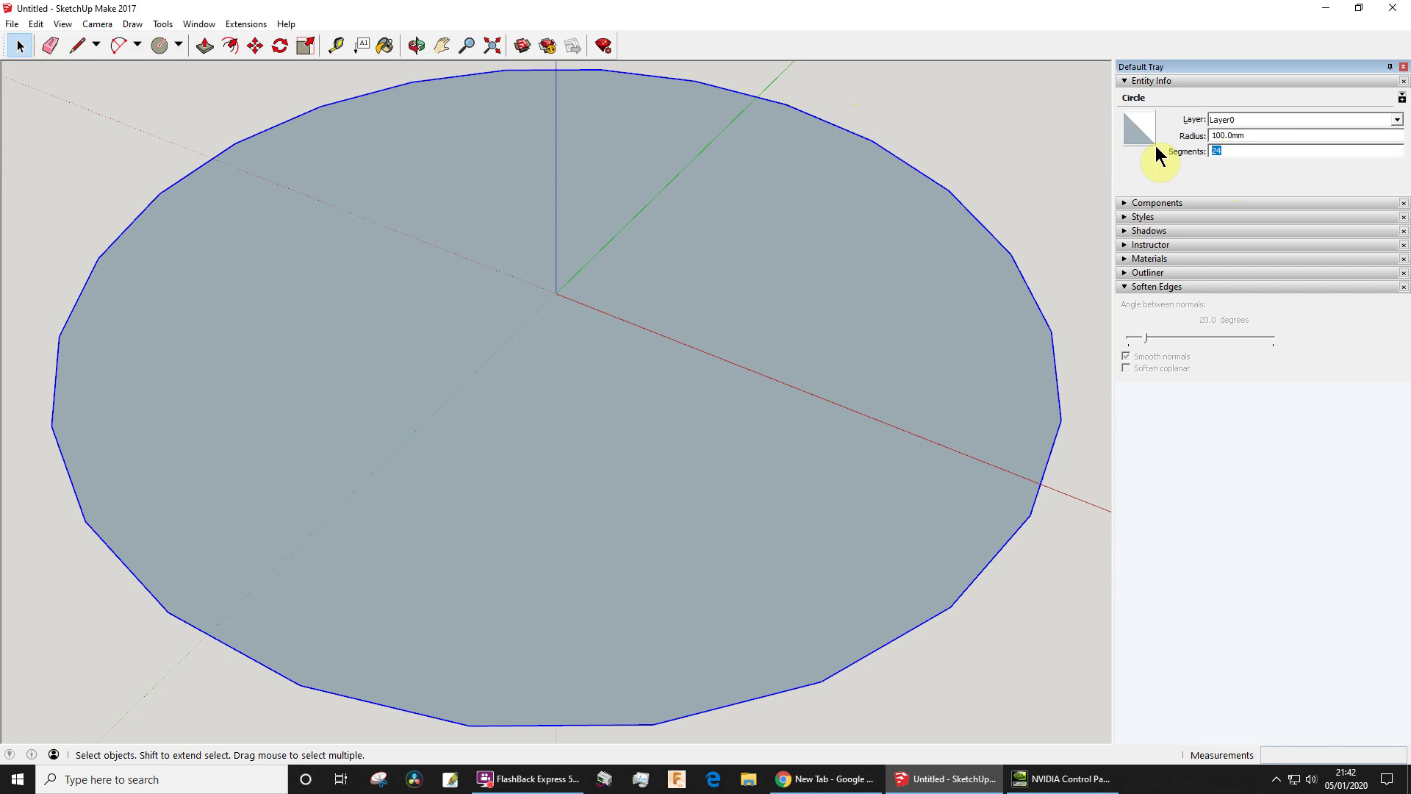
{"action": "type", "text": "100"}
{"action": "key", "text": "Return"}
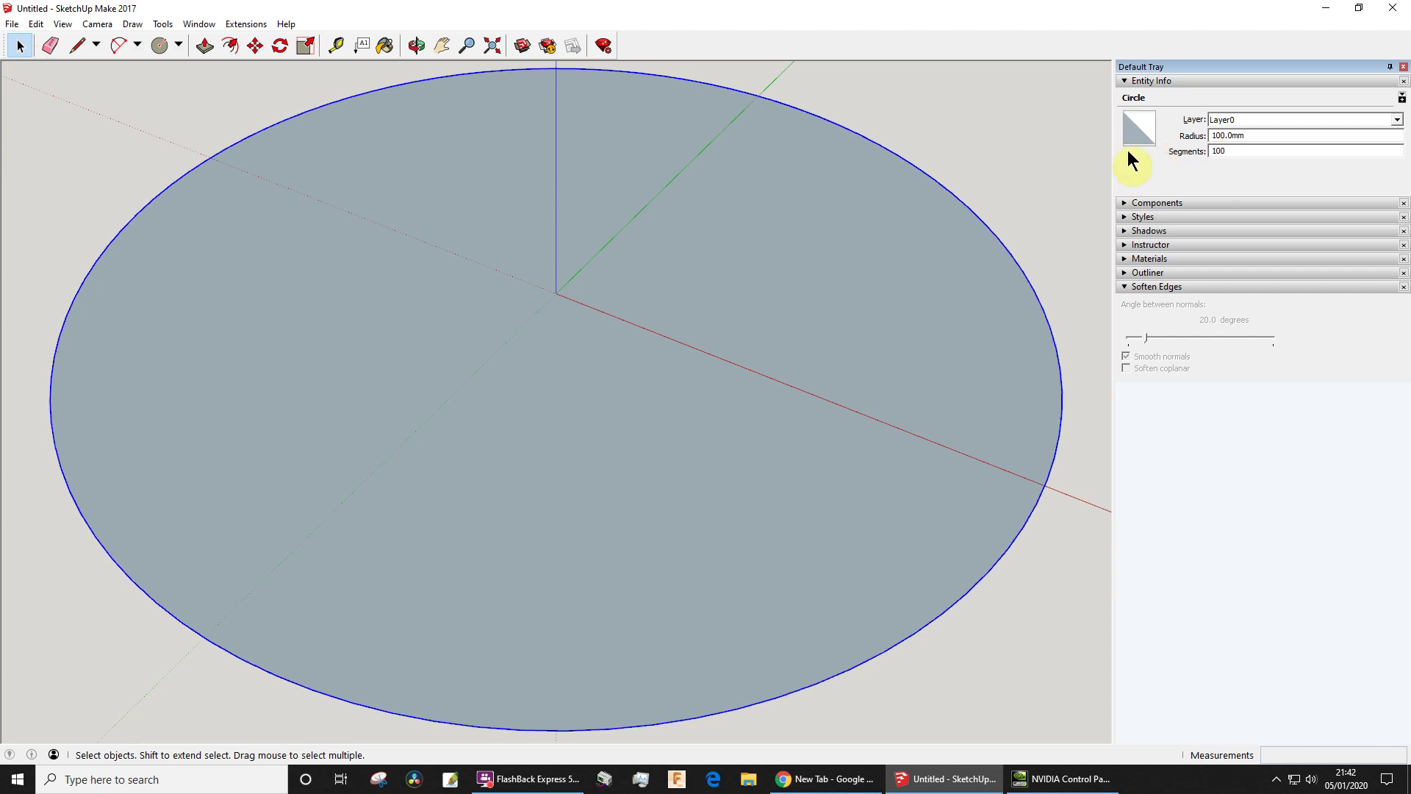
{"action": "left_click", "coordinate": [1047, 147]}
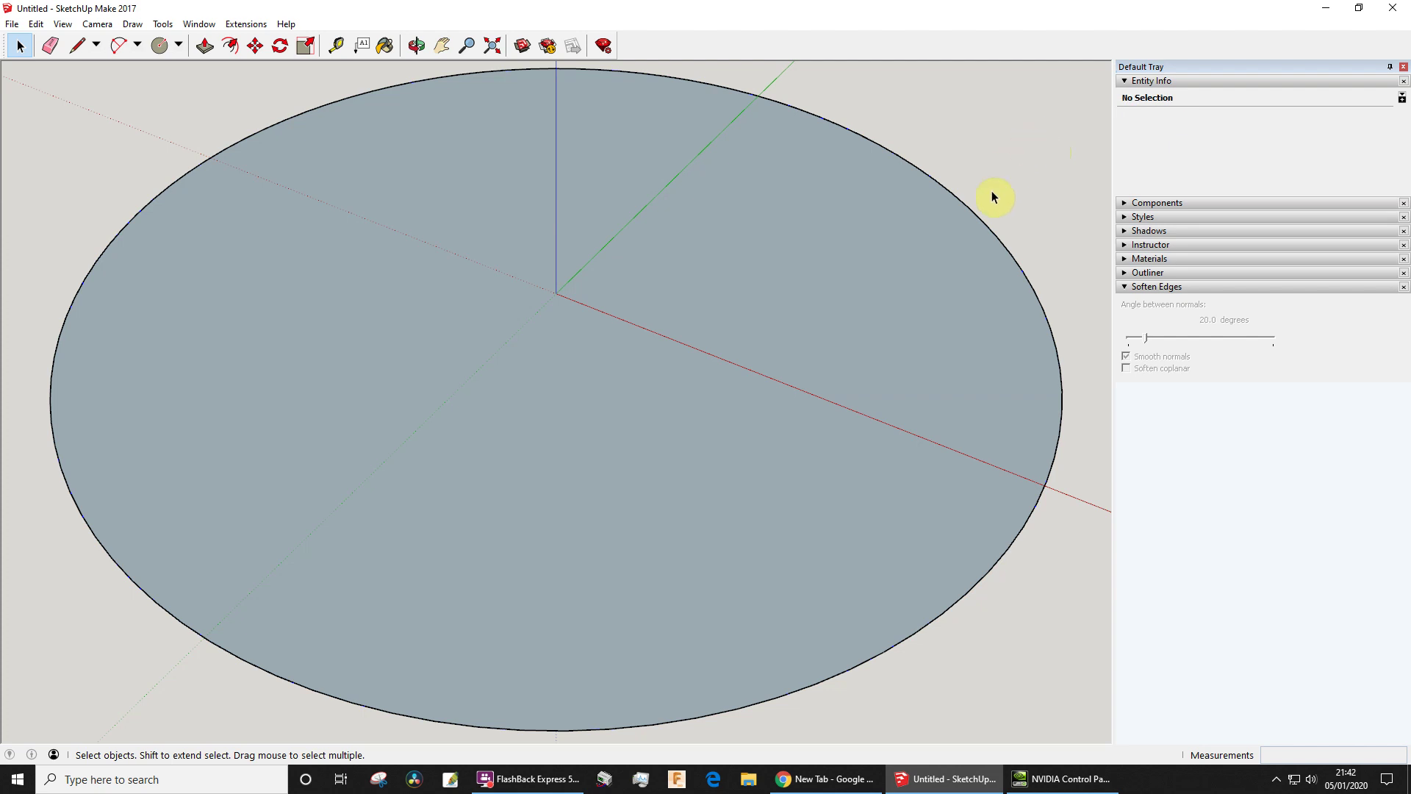
{"action": "scroll", "coordinate": [992, 197], "scroll_direction": "down", "scroll_amount": 2}
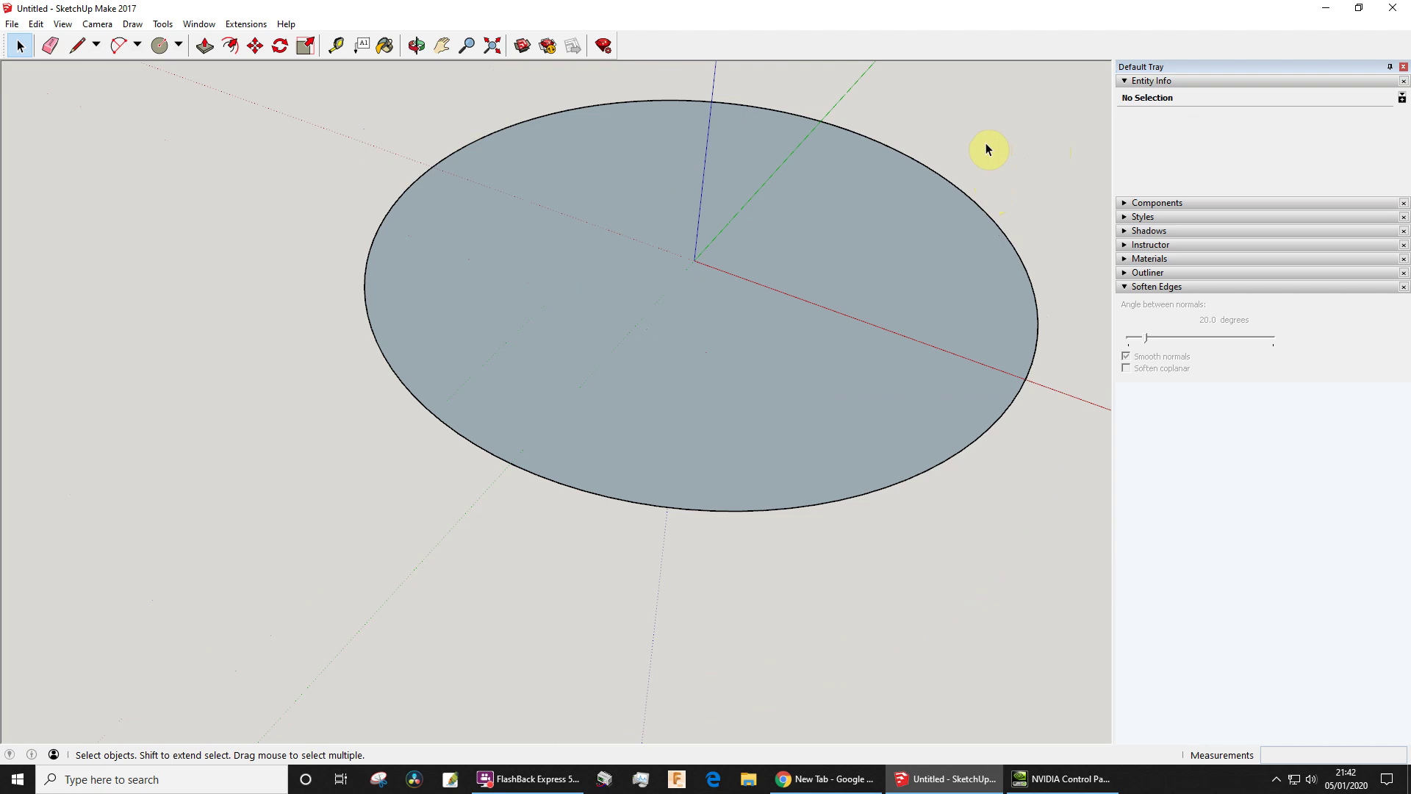
- Delete the whole existing circle, face and edges, and re-centre the view
{"action": "triple_click", "coordinate": [948, 152]}
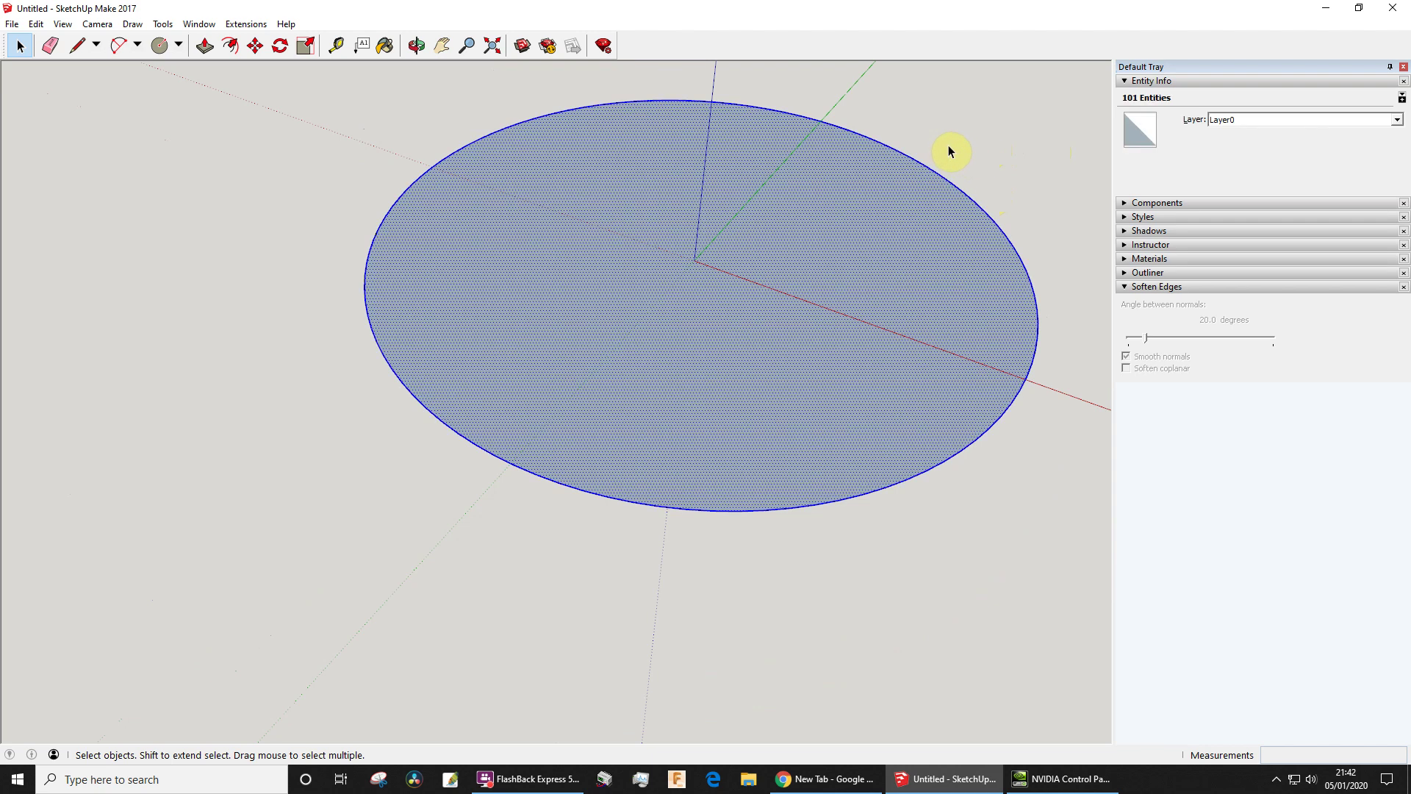
{"action": "key", "text": "Delete"}
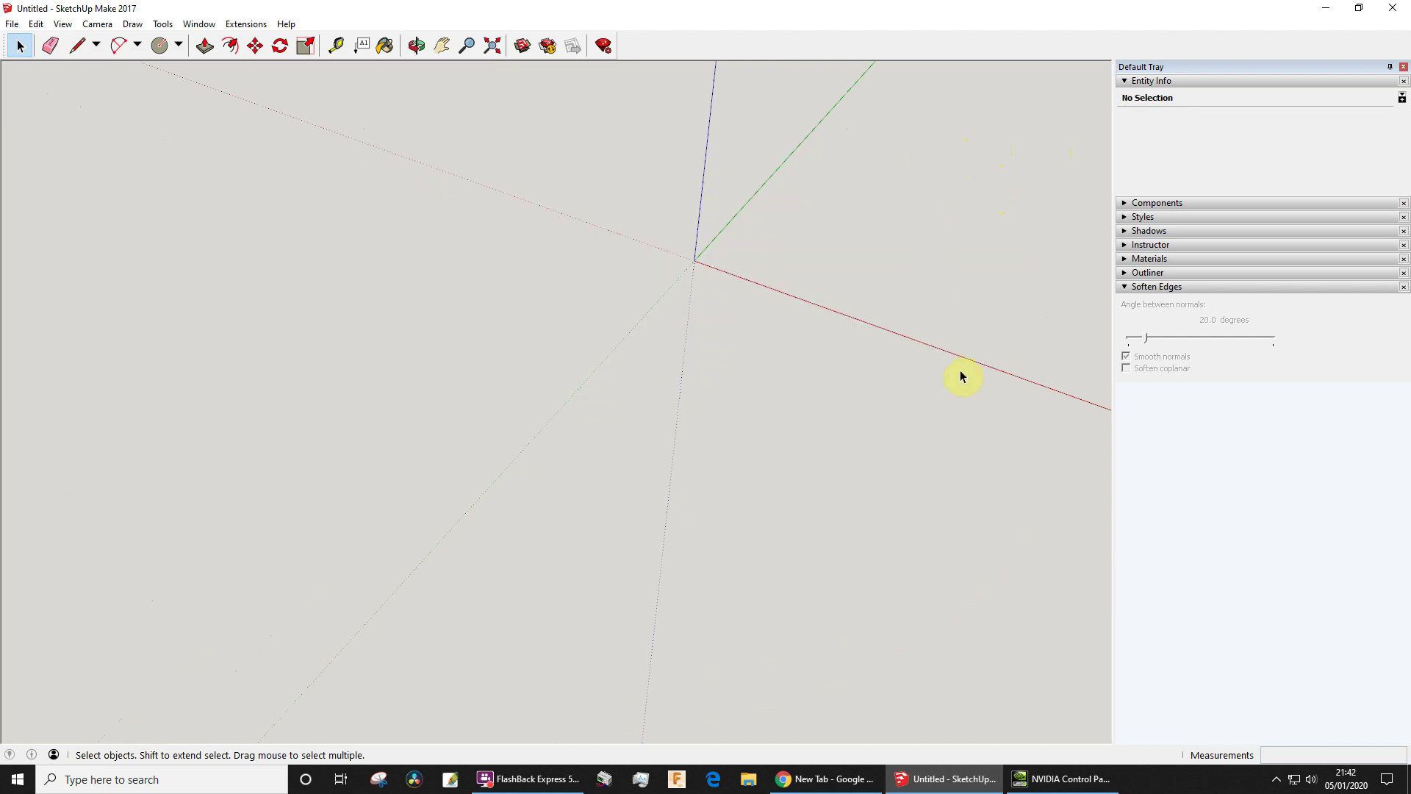
{"action": "key", "text": "shift+z"}
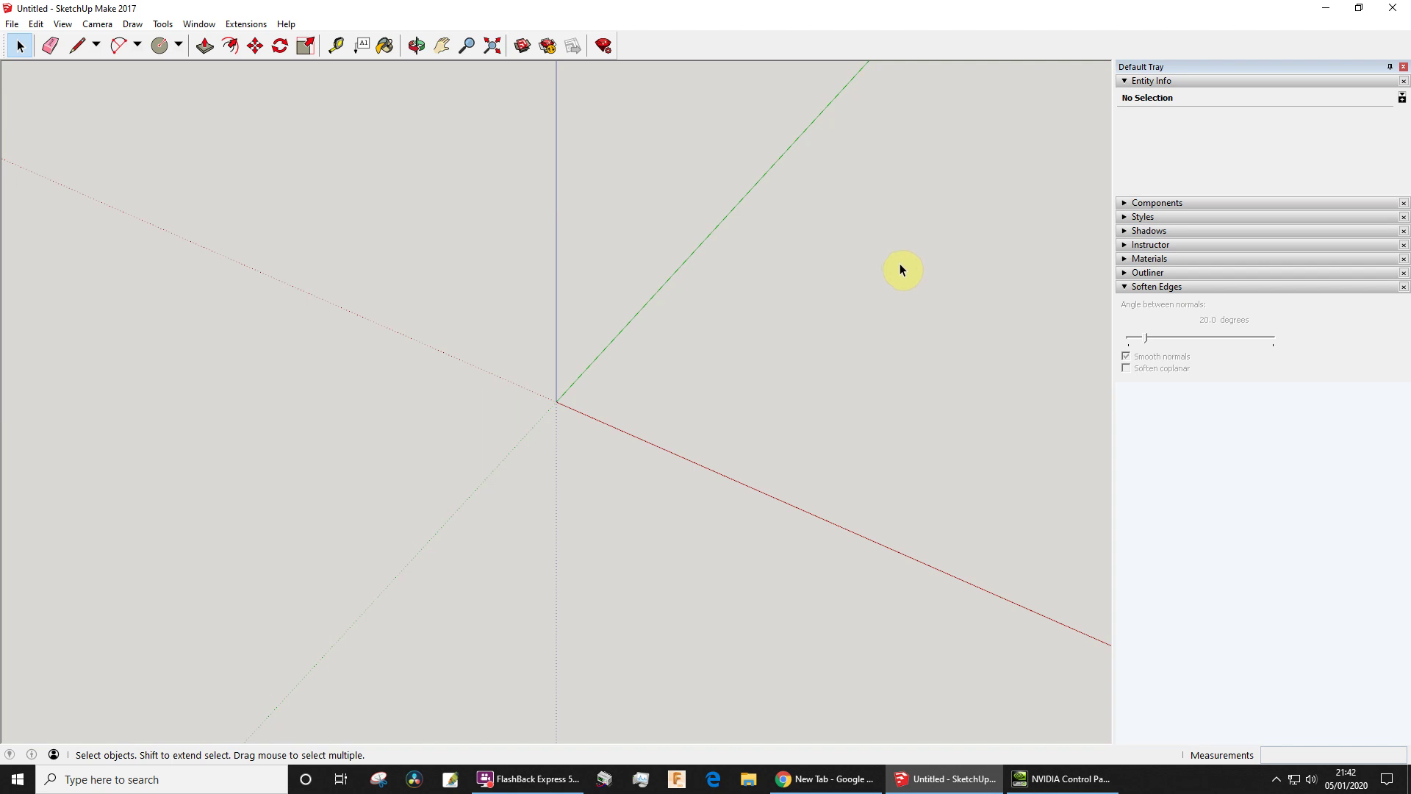
- Draw a new 100 mm-radius circle centred on the origin and fit it in view
{"action": "key", "text": "c"}
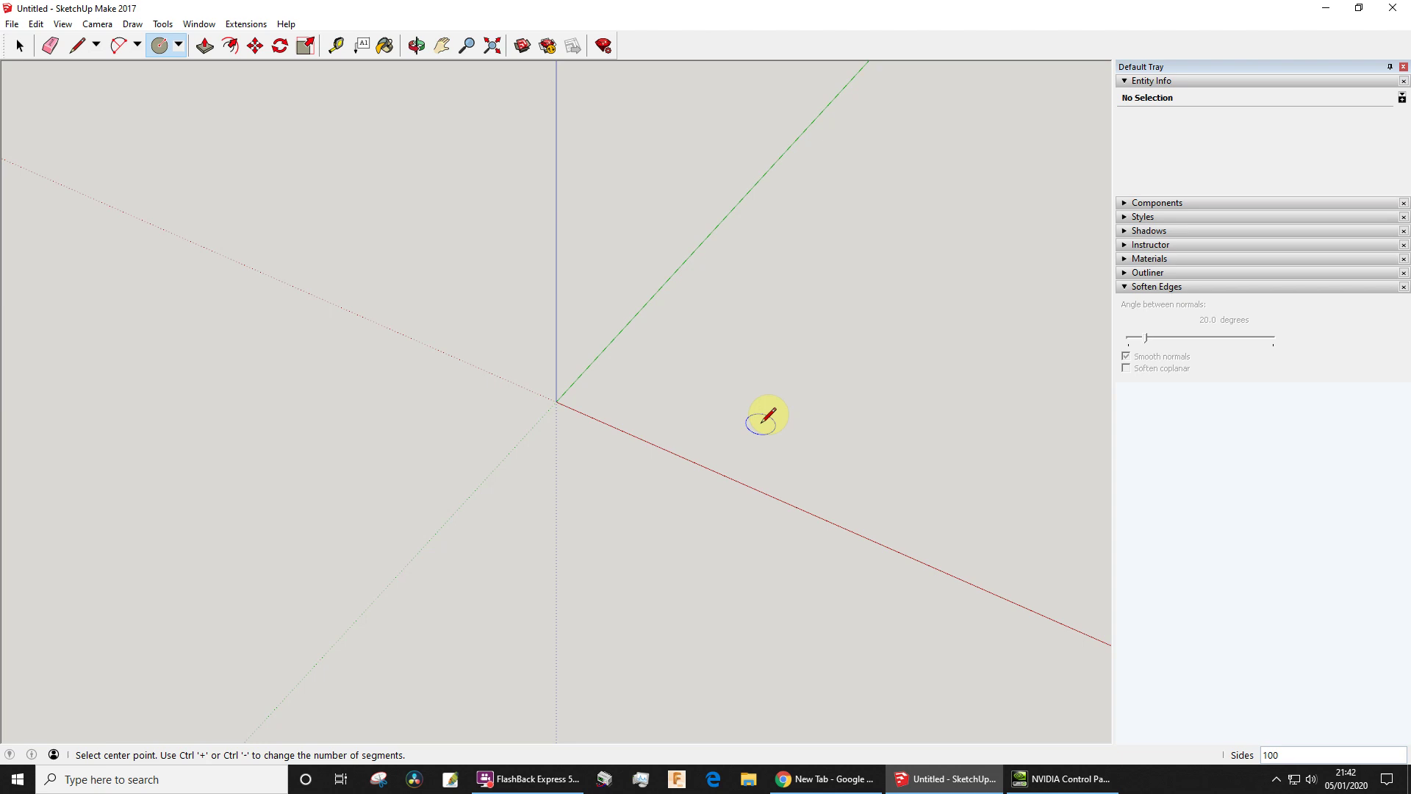
{"action": "left_click", "coordinate": [557, 403]}
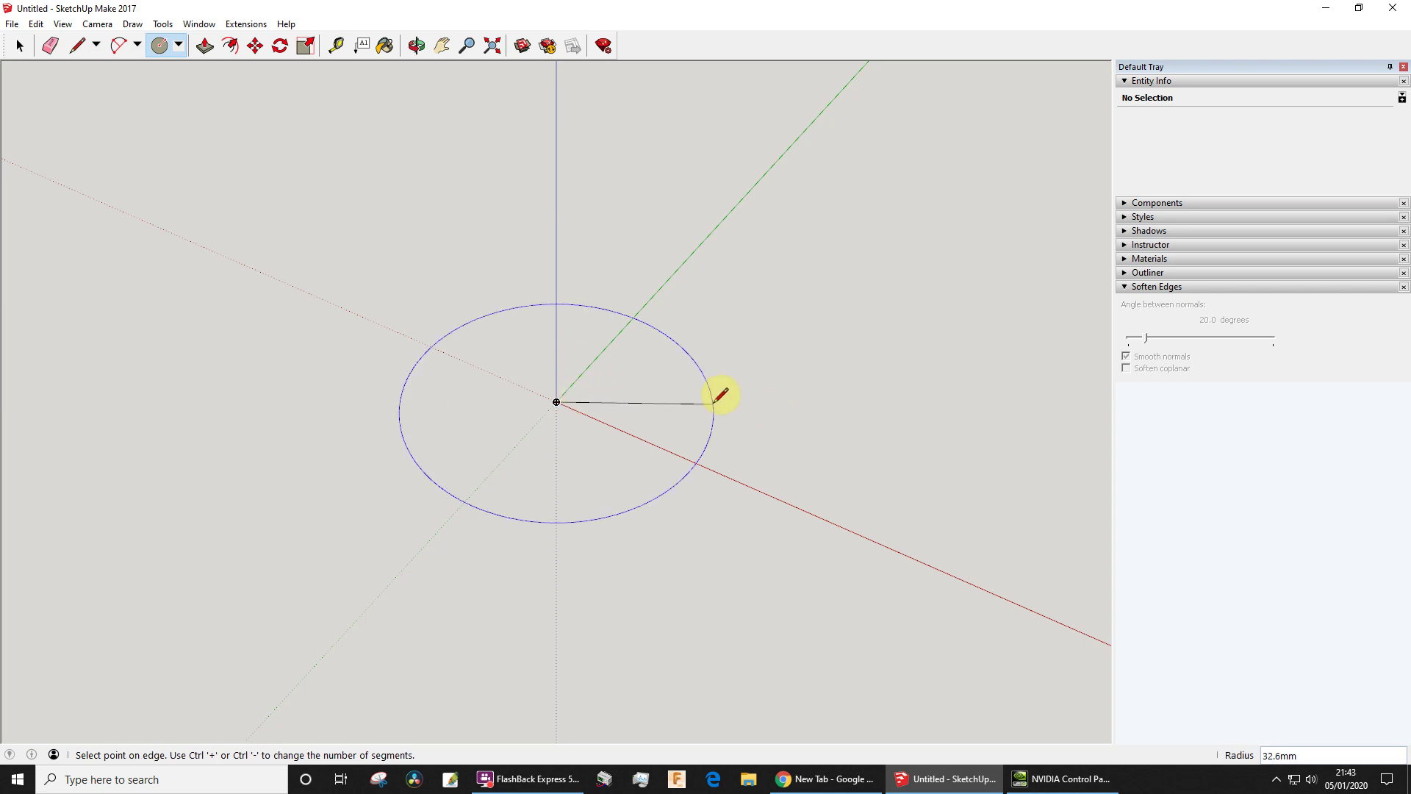
{"action": "type", "text": "100"}
{"action": "key", "text": "Return"}
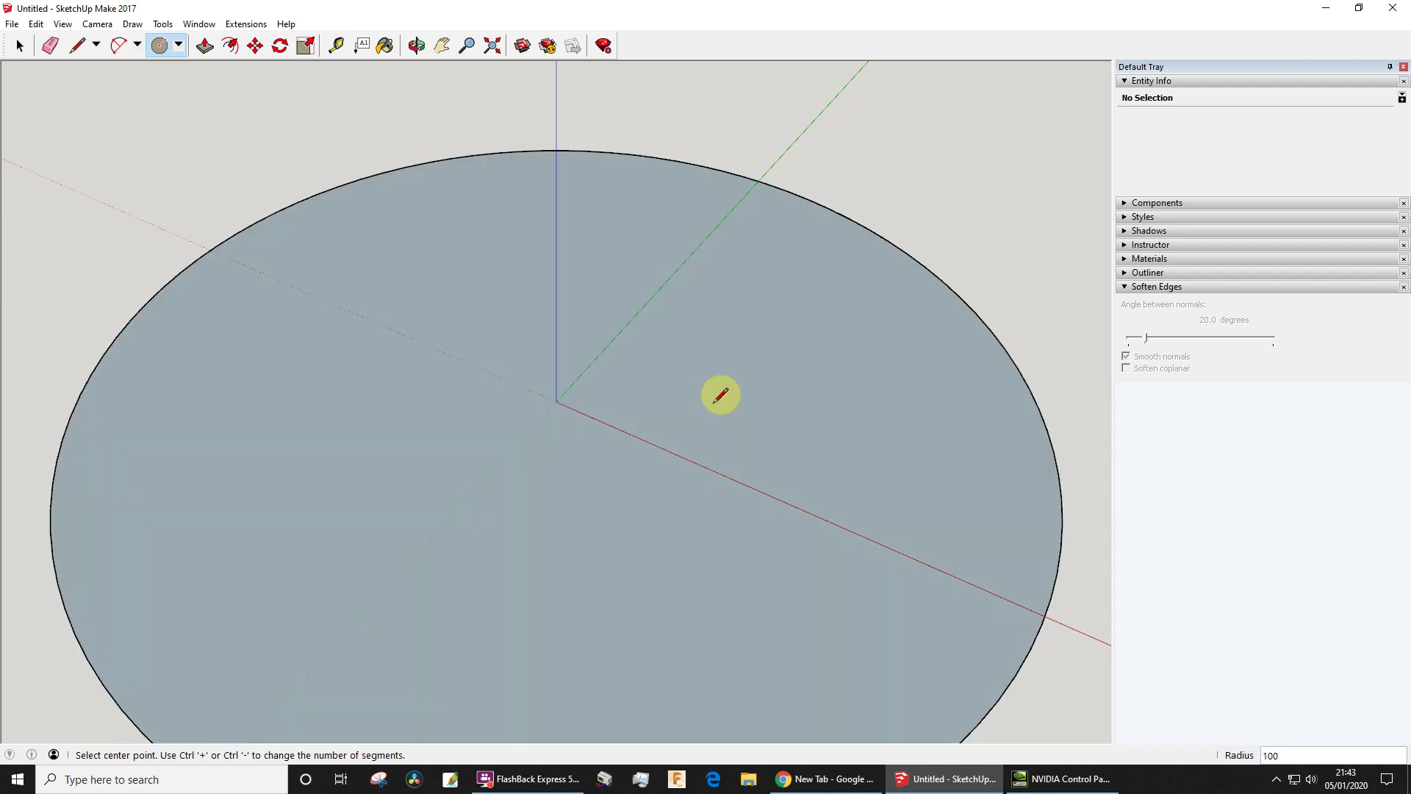
{"action": "key", "text": "shift+z"}
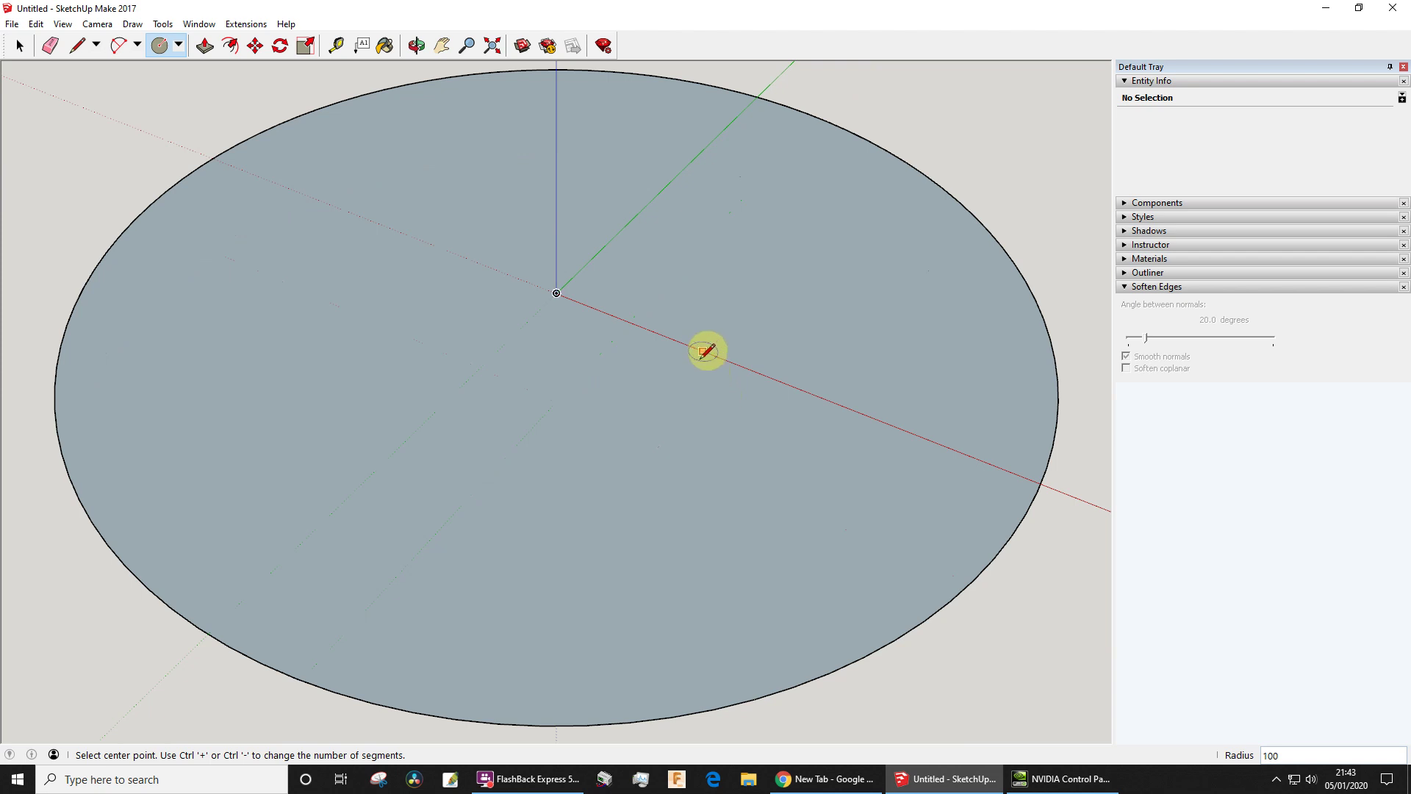
- Draw a concentric 90 mm-radius circle at the origin inside the first one
{"action": "scroll", "coordinate": [683, 335], "scroll_direction": "down", "scroll_amount": 3}
{"action": "scroll", "coordinate": [683, 330], "scroll_direction": "down", "scroll_amount": 3}
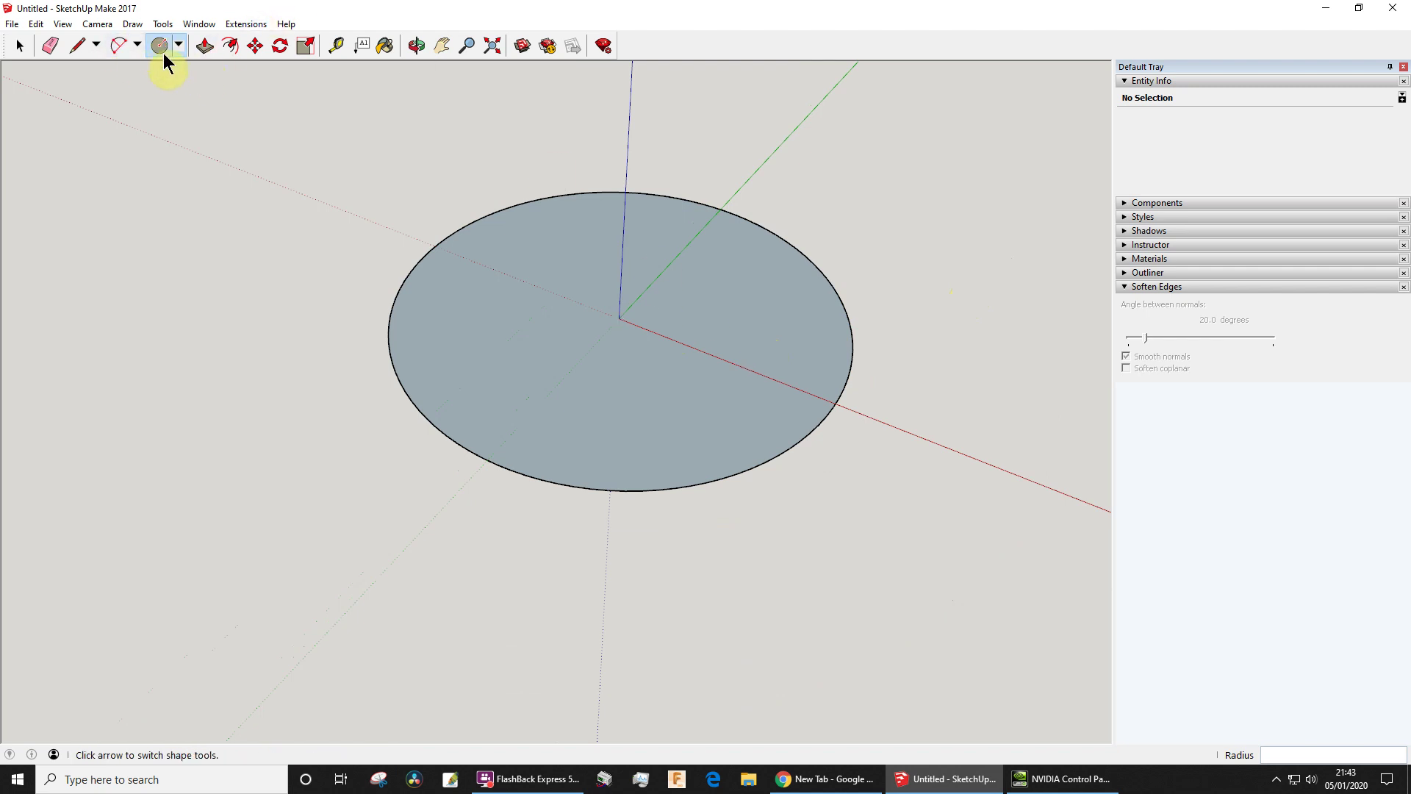
{"action": "left_click", "coordinate": [619, 318]}
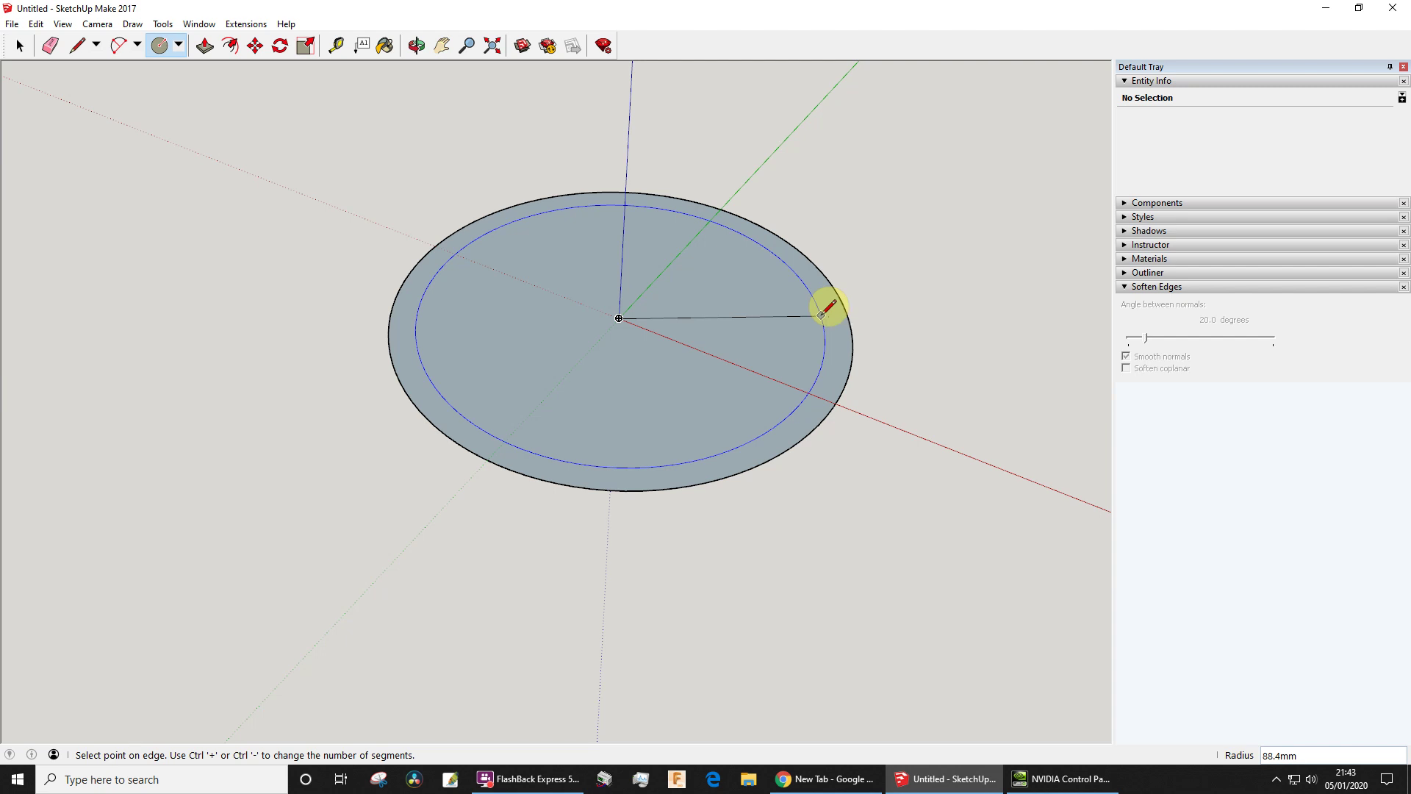
{"action": "type", "text": "90"}
{"action": "key", "text": "Return"}
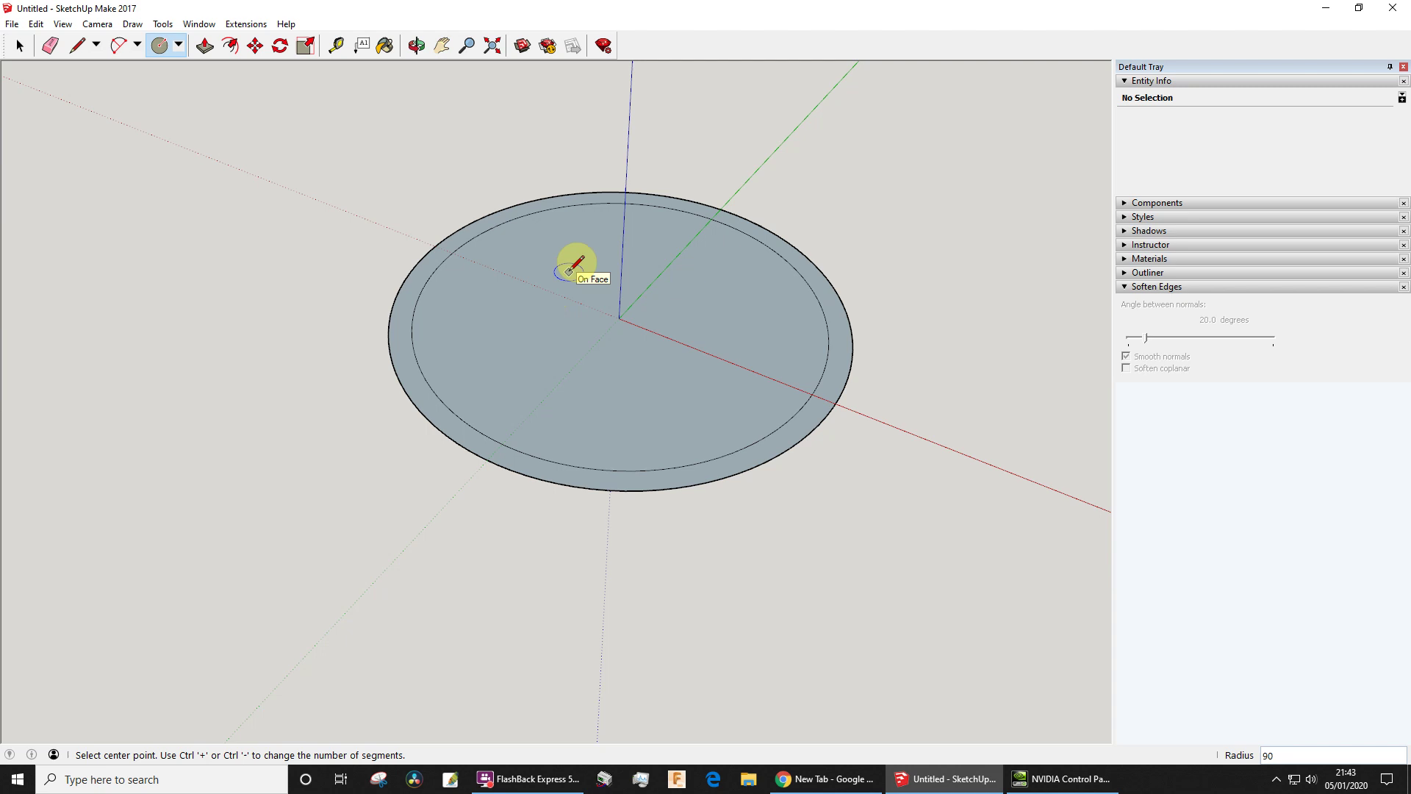
- Delete the inner radius-90 face so only the flat ring between the circles remains
{"action": "key", "text": "space"}
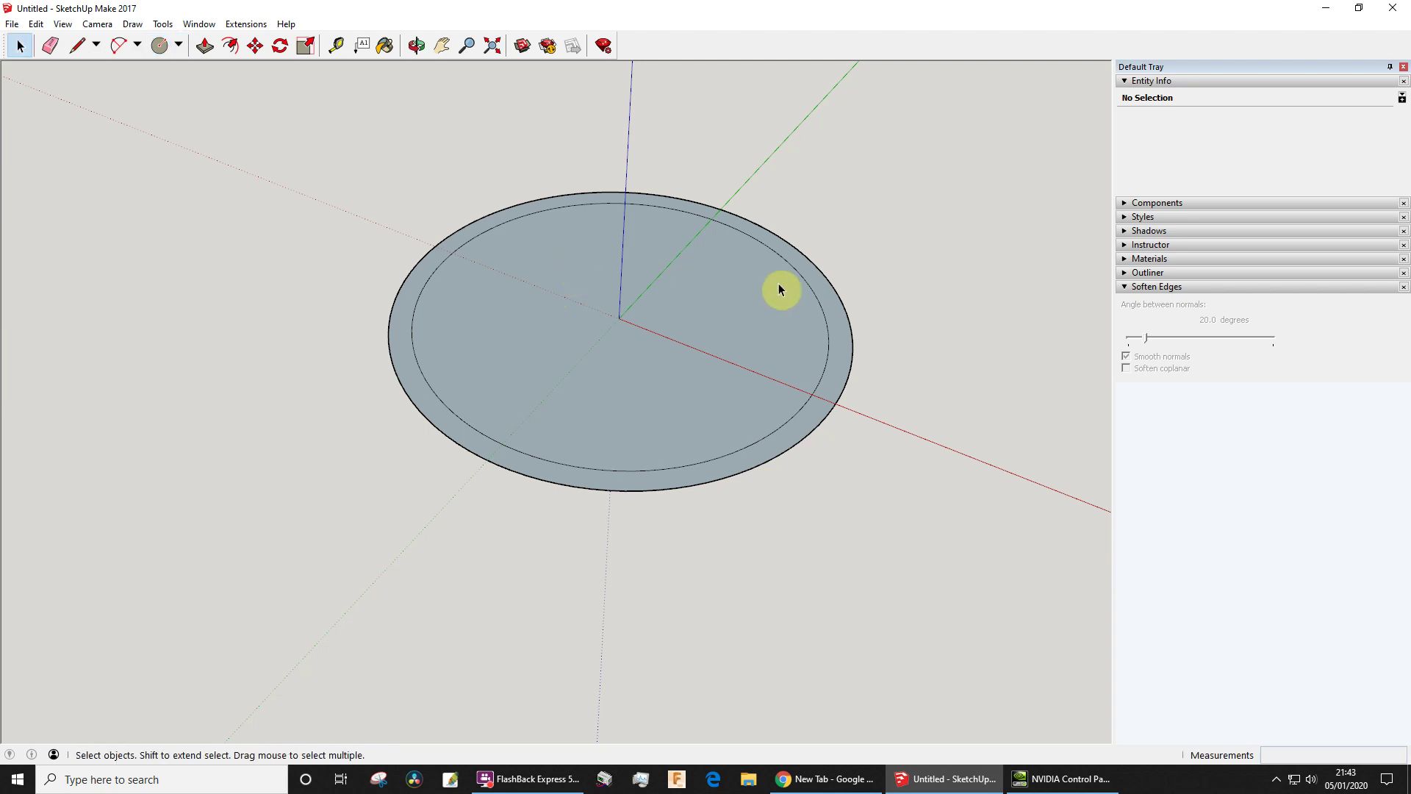
{"action": "left_click", "coordinate": [756, 285]}
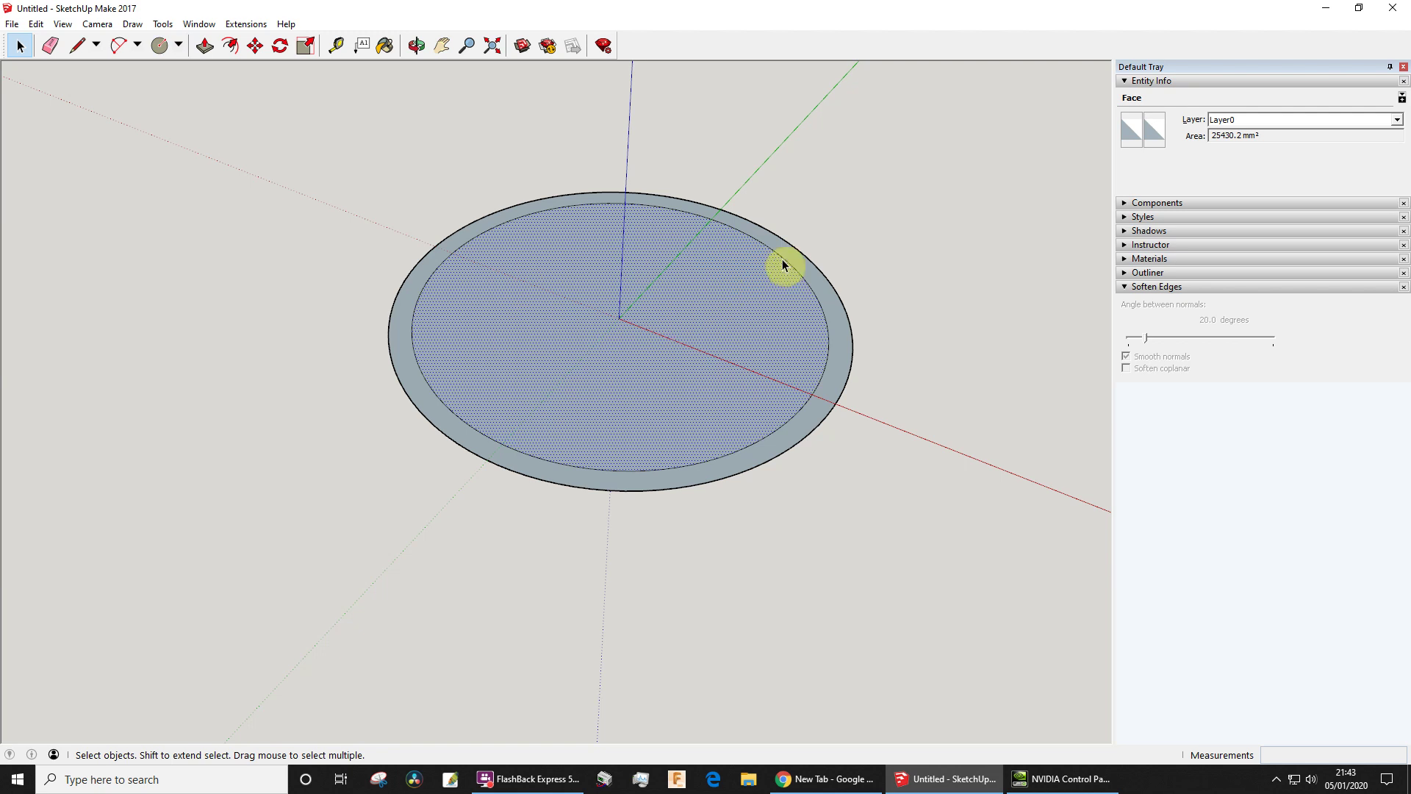
{"action": "left_click", "coordinate": [889, 226]}
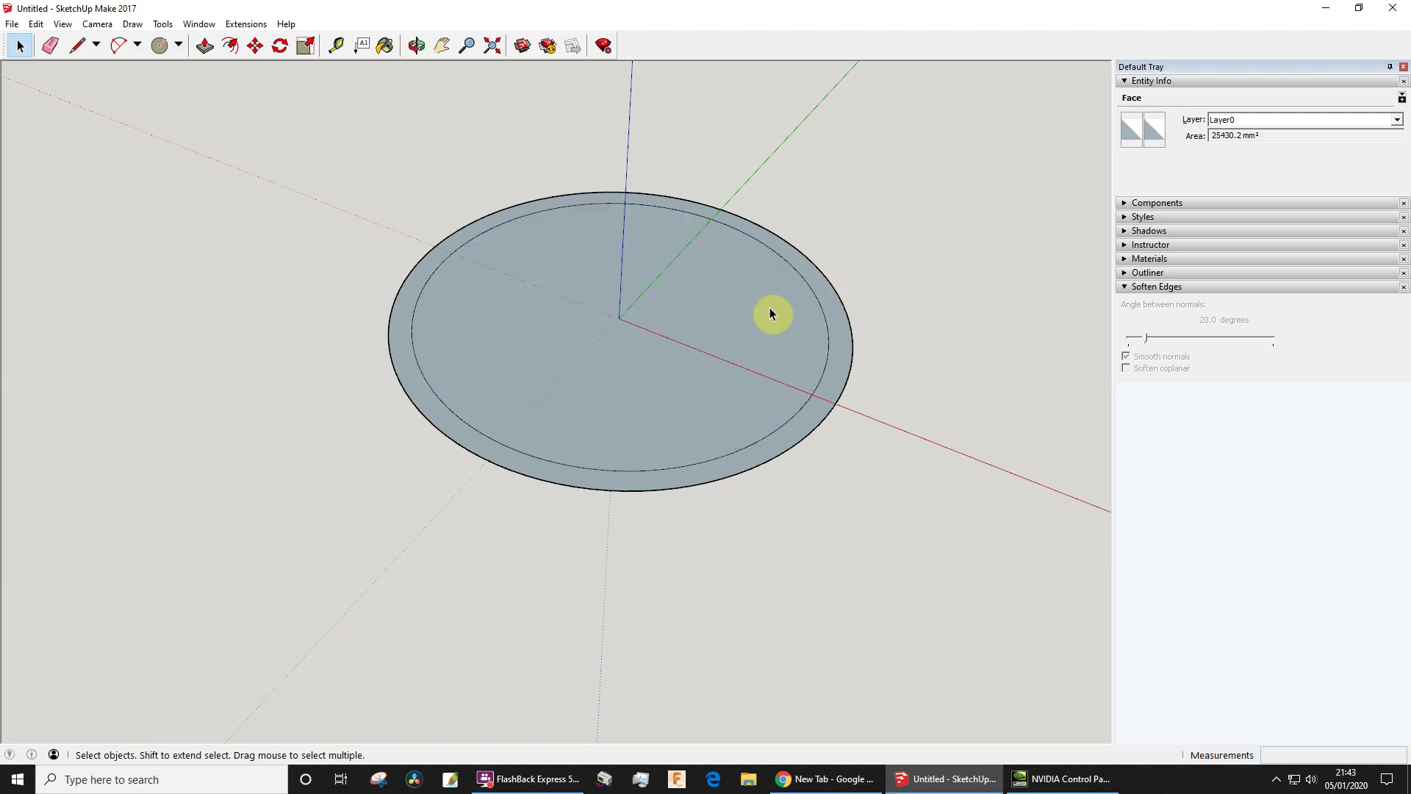
{"action": "double_click", "coordinate": [754, 302]}
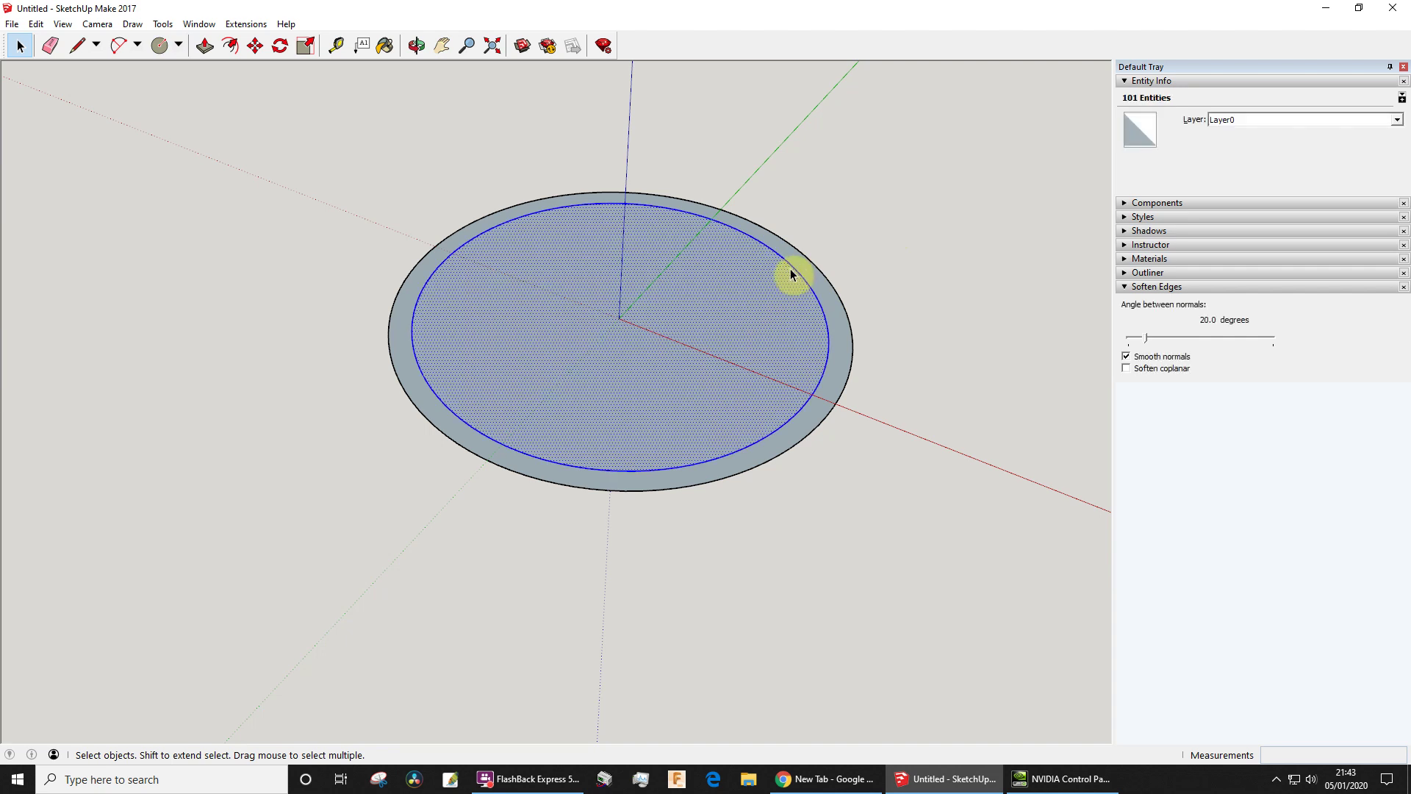
{"action": "left_click", "coordinate": [875, 230]}
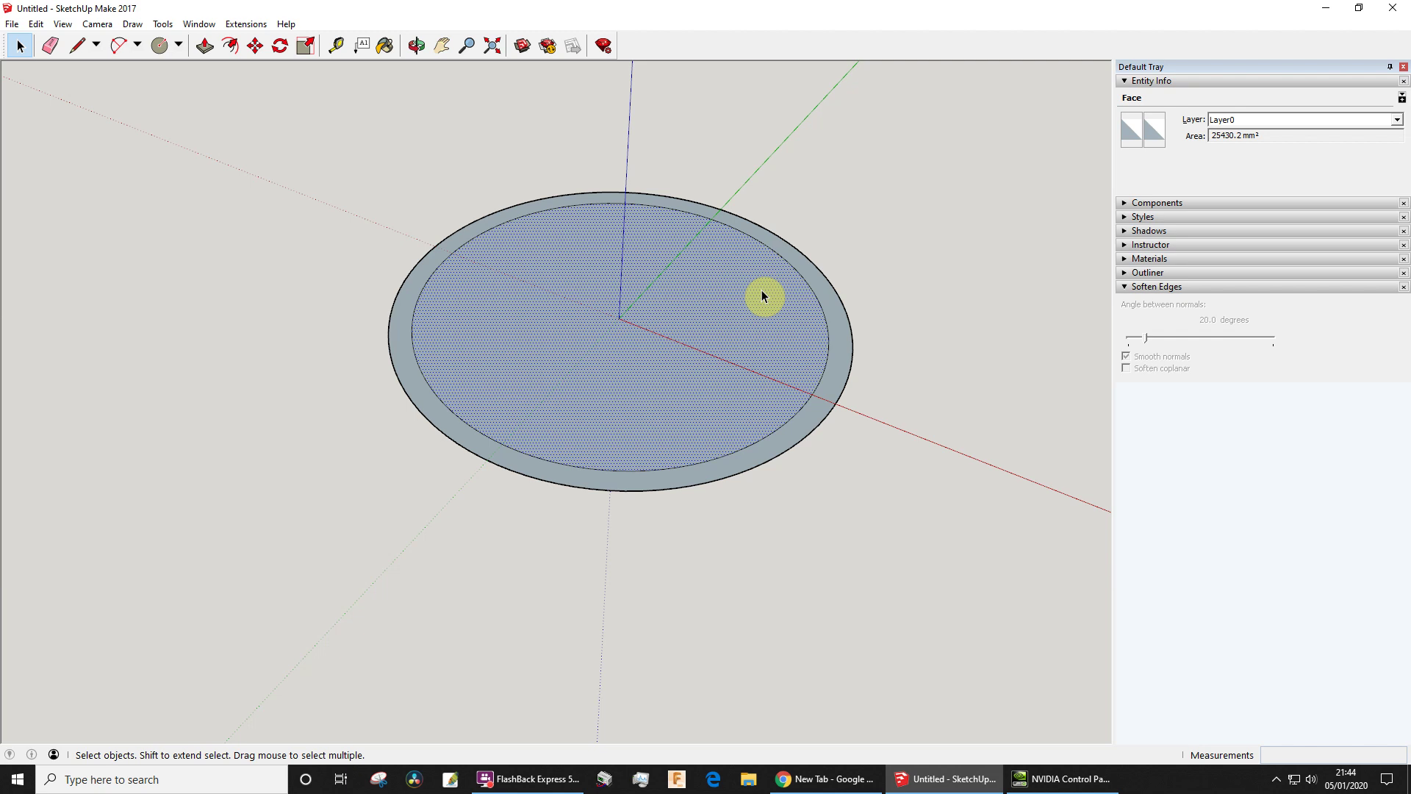
{"action": "key", "text": "Delete"}
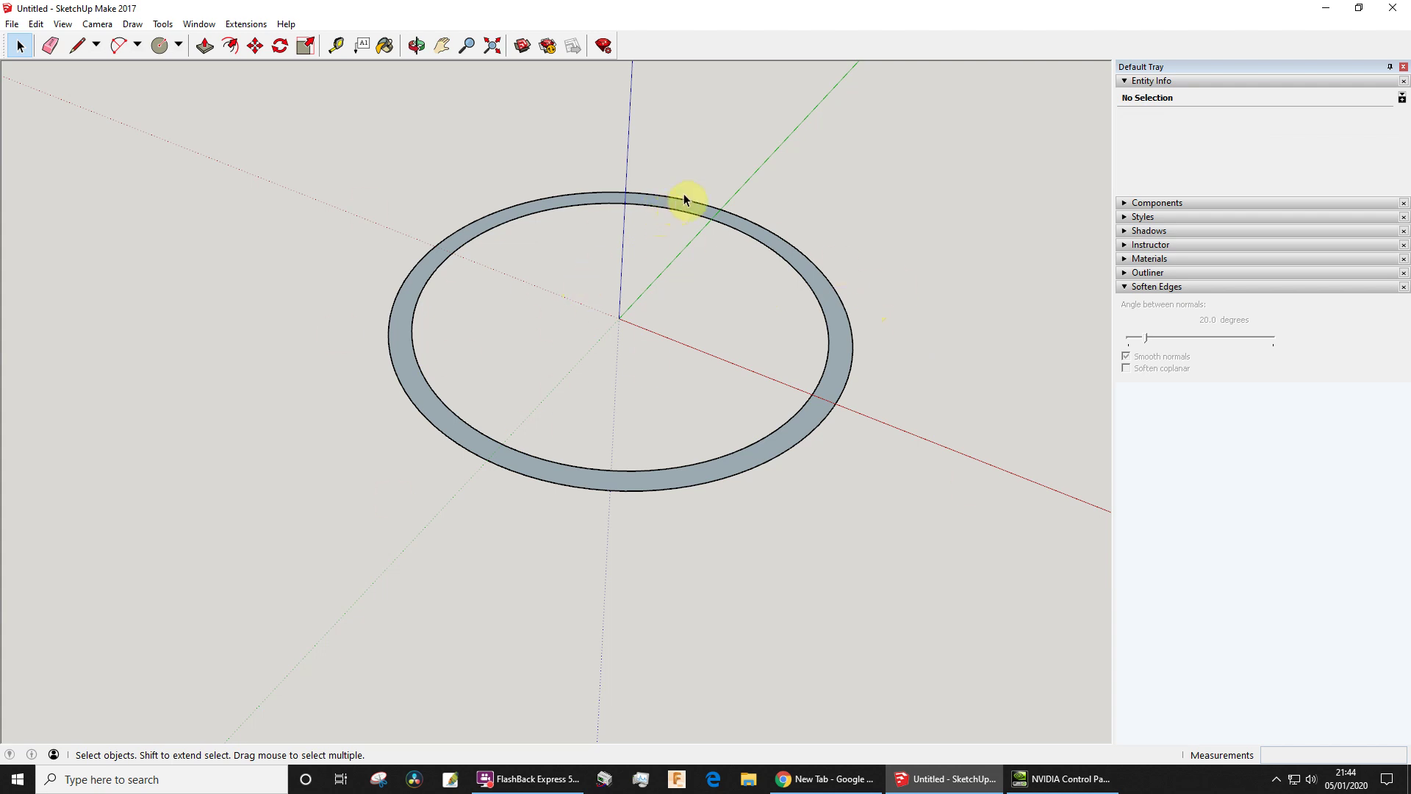
- Push/pull the ring face up 110 mm into a hollow wall, then orbit to view it
{"action": "key", "text": "p"}
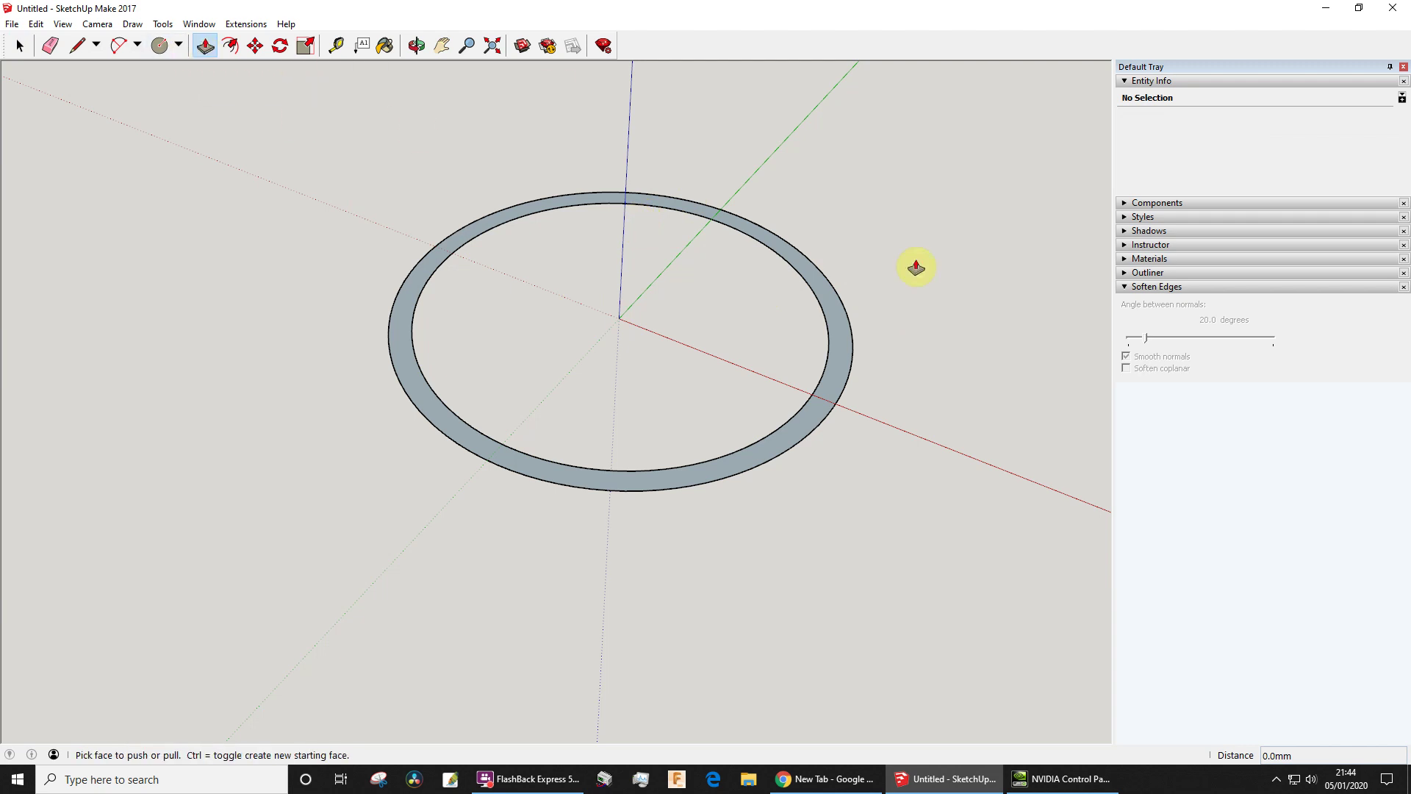
{"action": "left_click", "coordinate": [841, 354]}
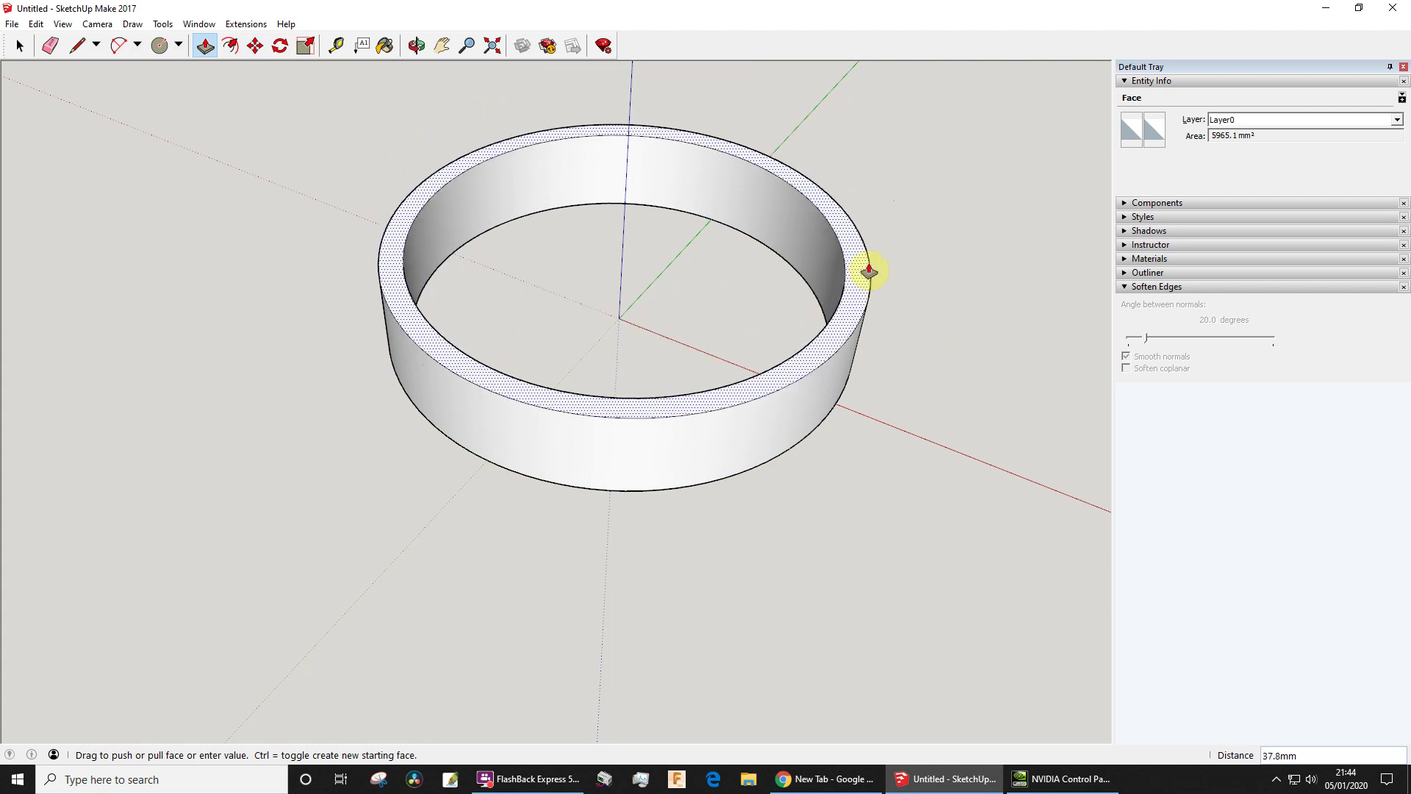
{"action": "left_click", "coordinate": [880, 206]}
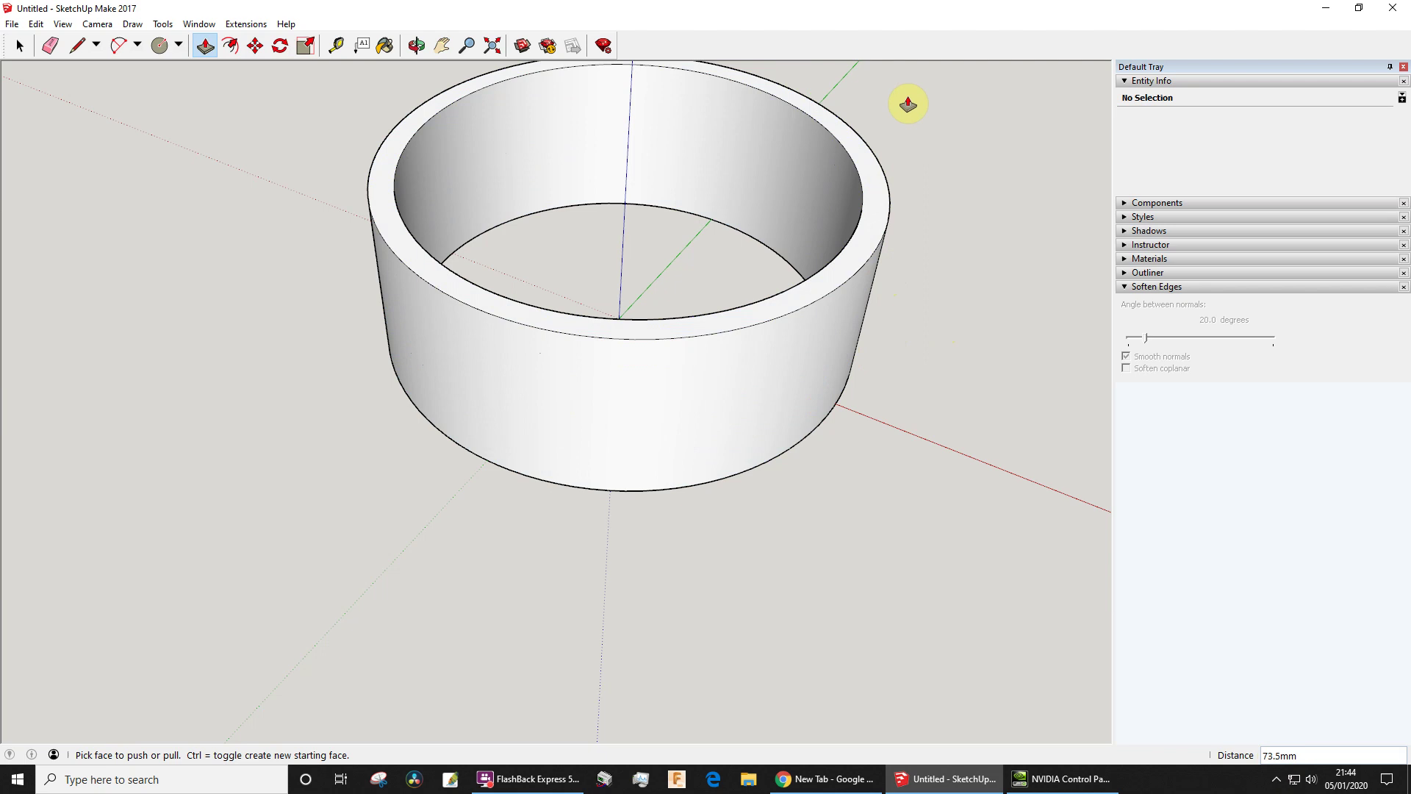
{"action": "type", "text": "110"}
{"action": "key", "text": "Return"}
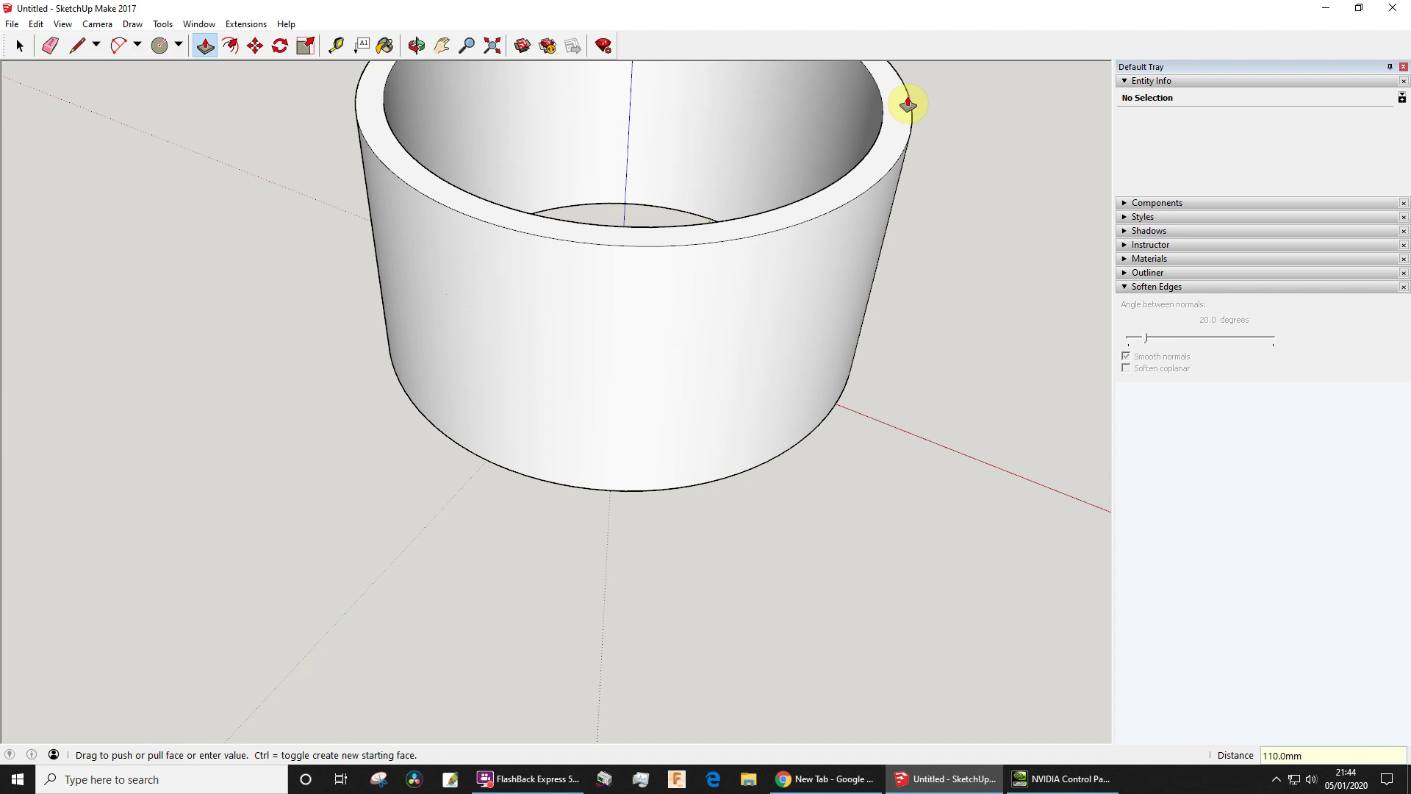
{"action": "key", "text": "shift+z"}
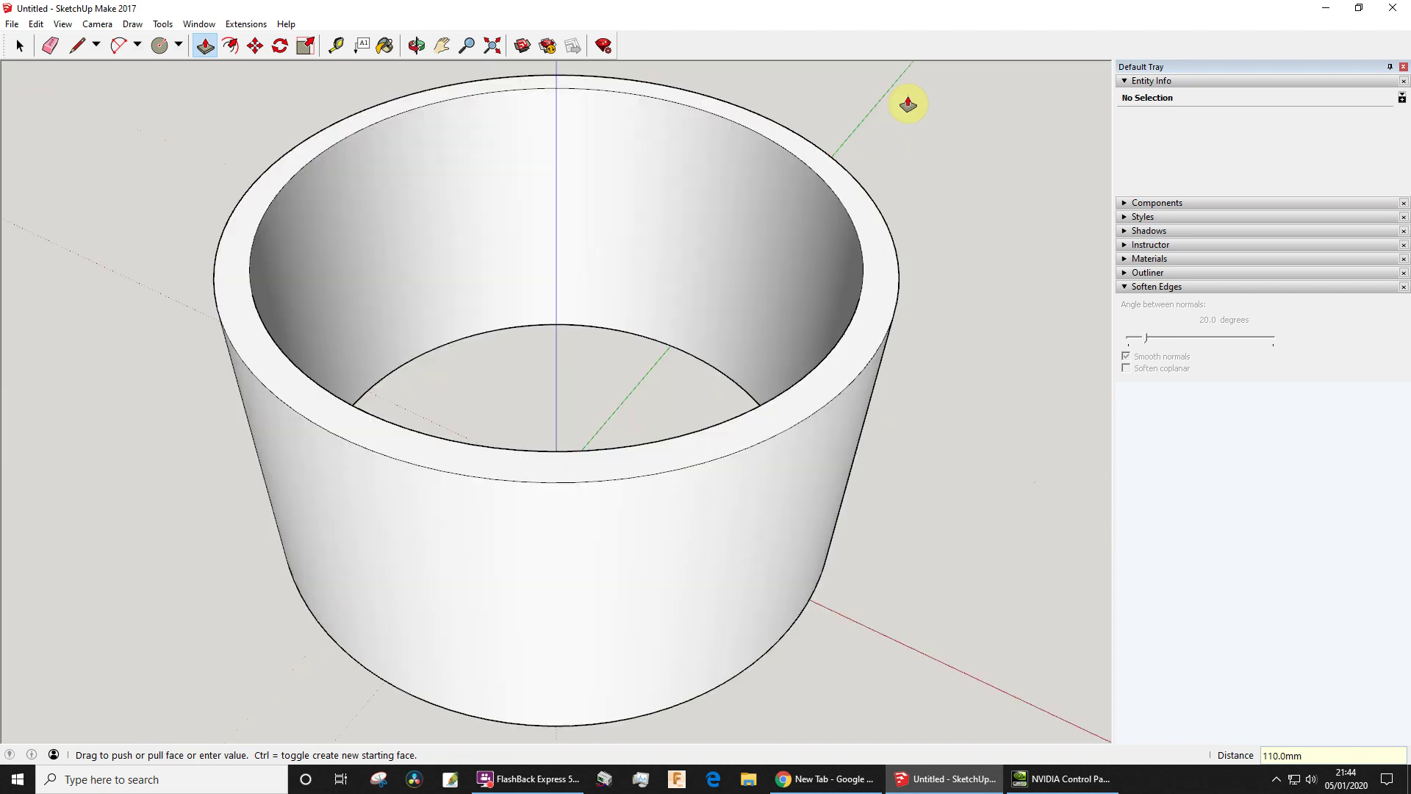
{"action": "key", "text": "o"}
{"action": "left_click_drag", "start_coordinate": [977, 527], "coordinate": [844, 473]}
{"action": "left_click_drag", "start_coordinate": [579, 533], "coordinate": [841, 476]}
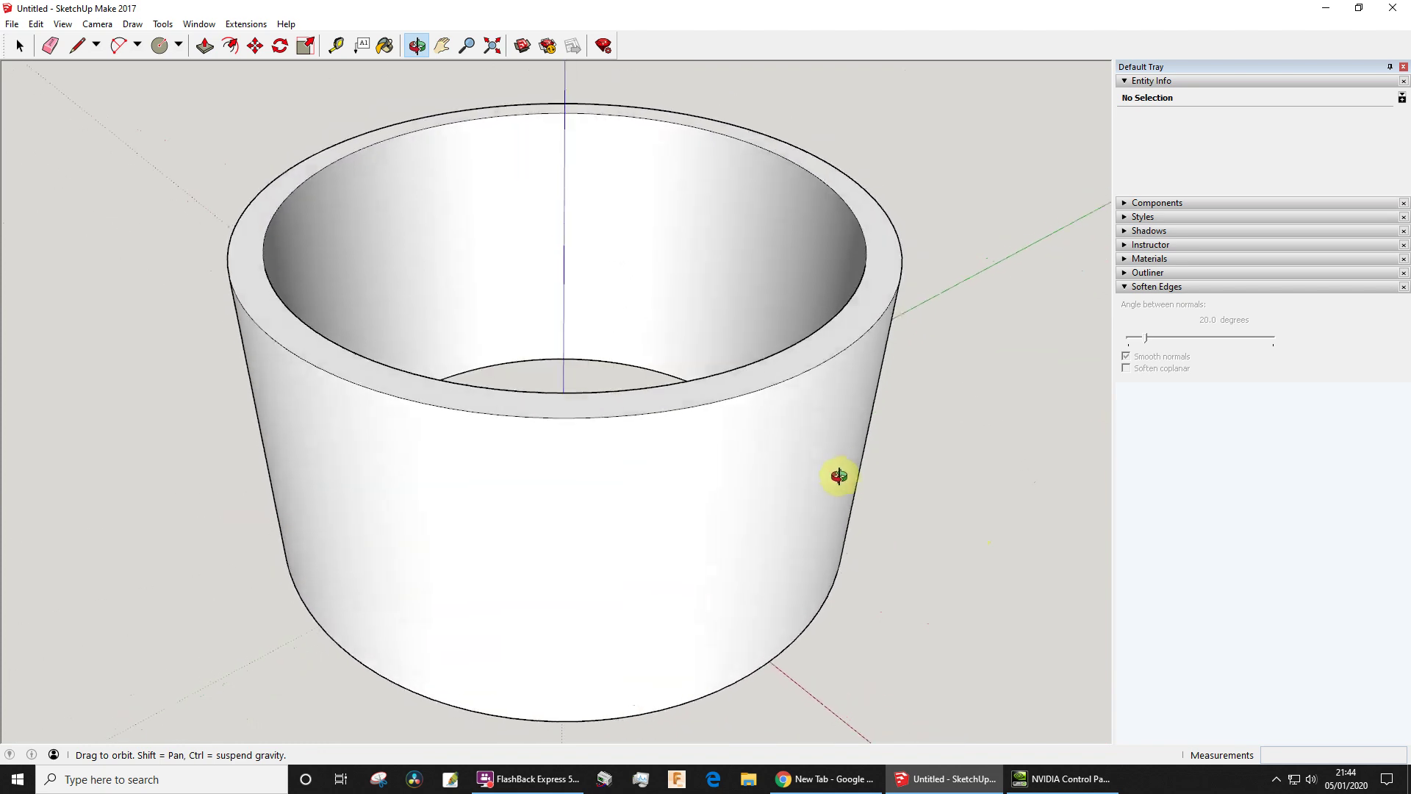
{"action": "key", "text": "p"}
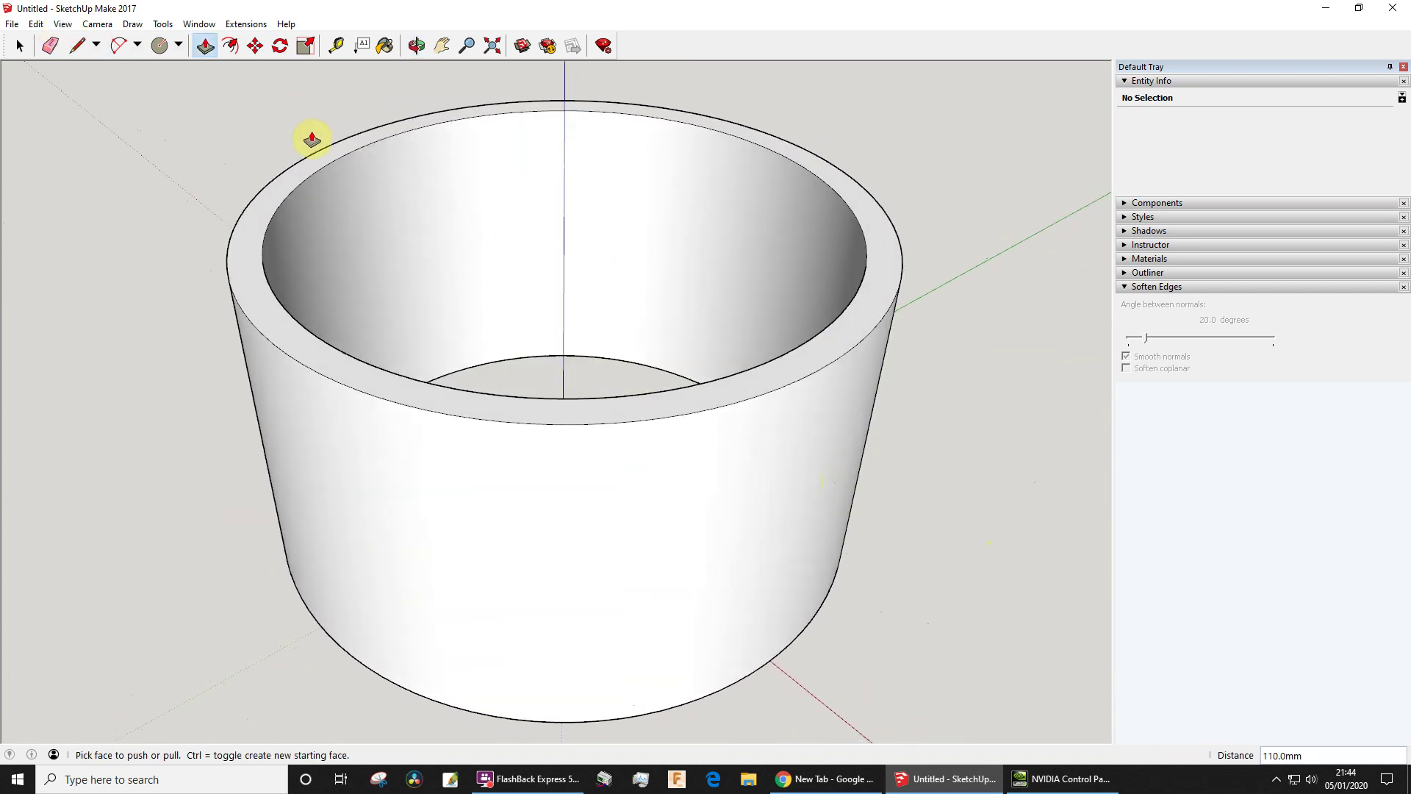
{"action": "key", "text": "space"}
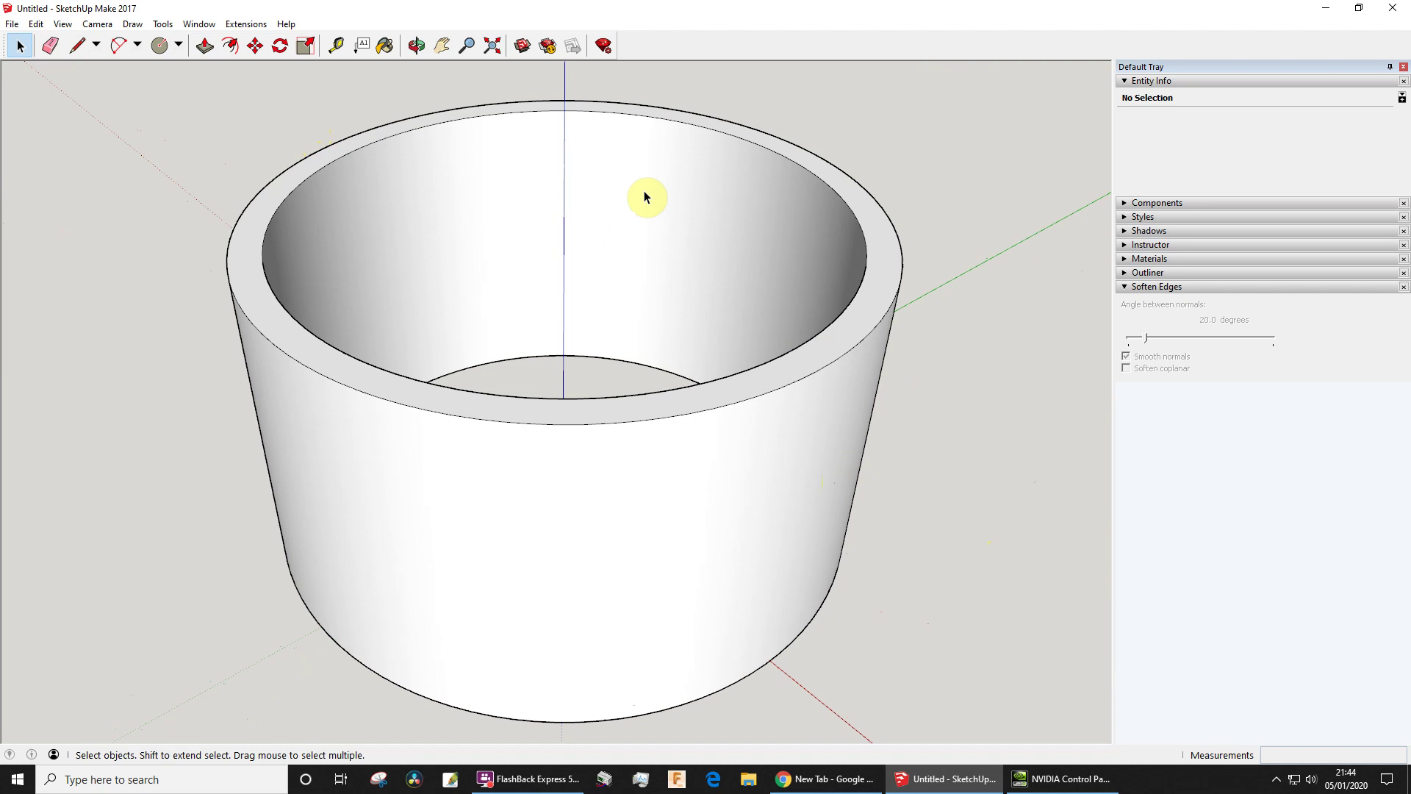
- Select all the pipe geometry and make it a component with definition 'my pipe'
{"action": "triple_click", "coordinate": [765, 436]}
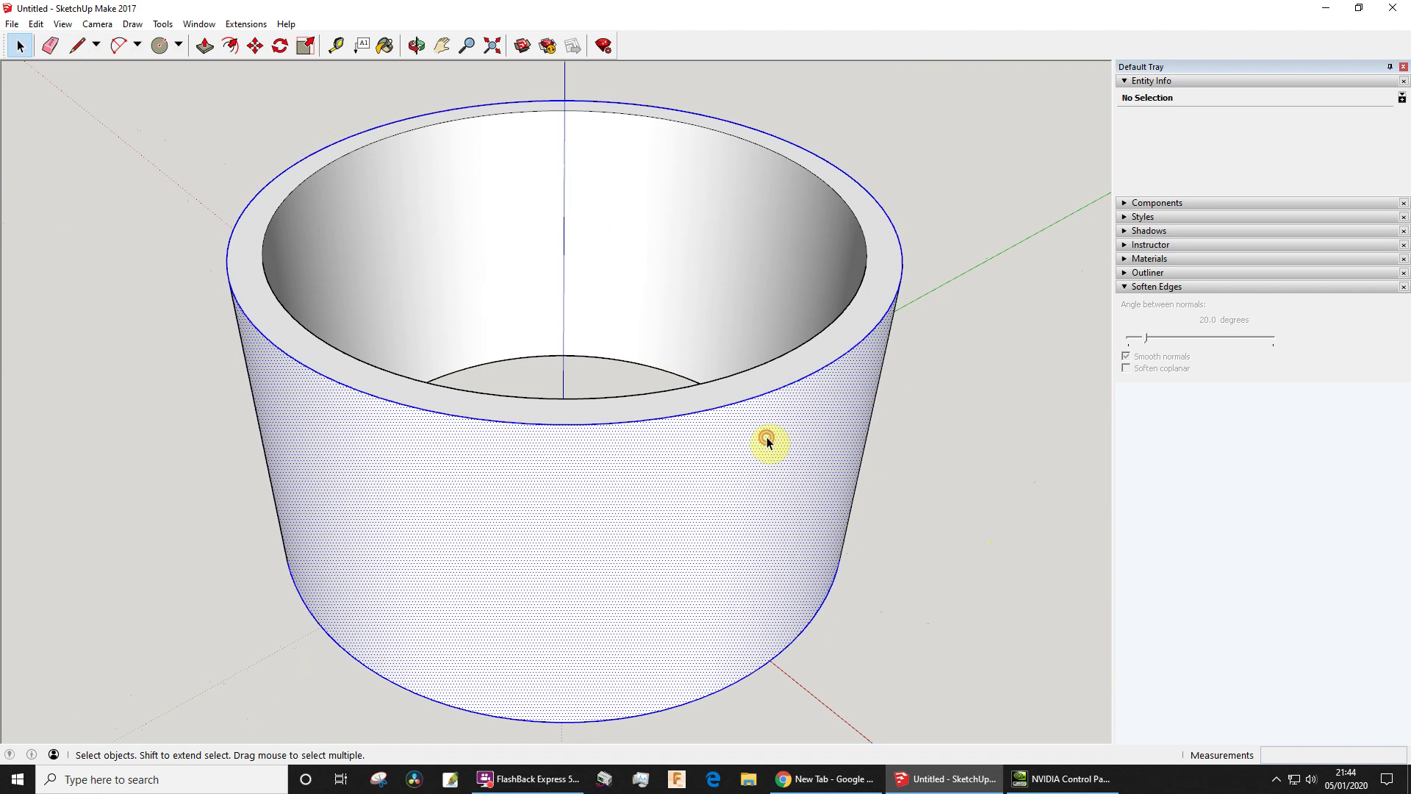
{"action": "right_click", "coordinate": [767, 439]}
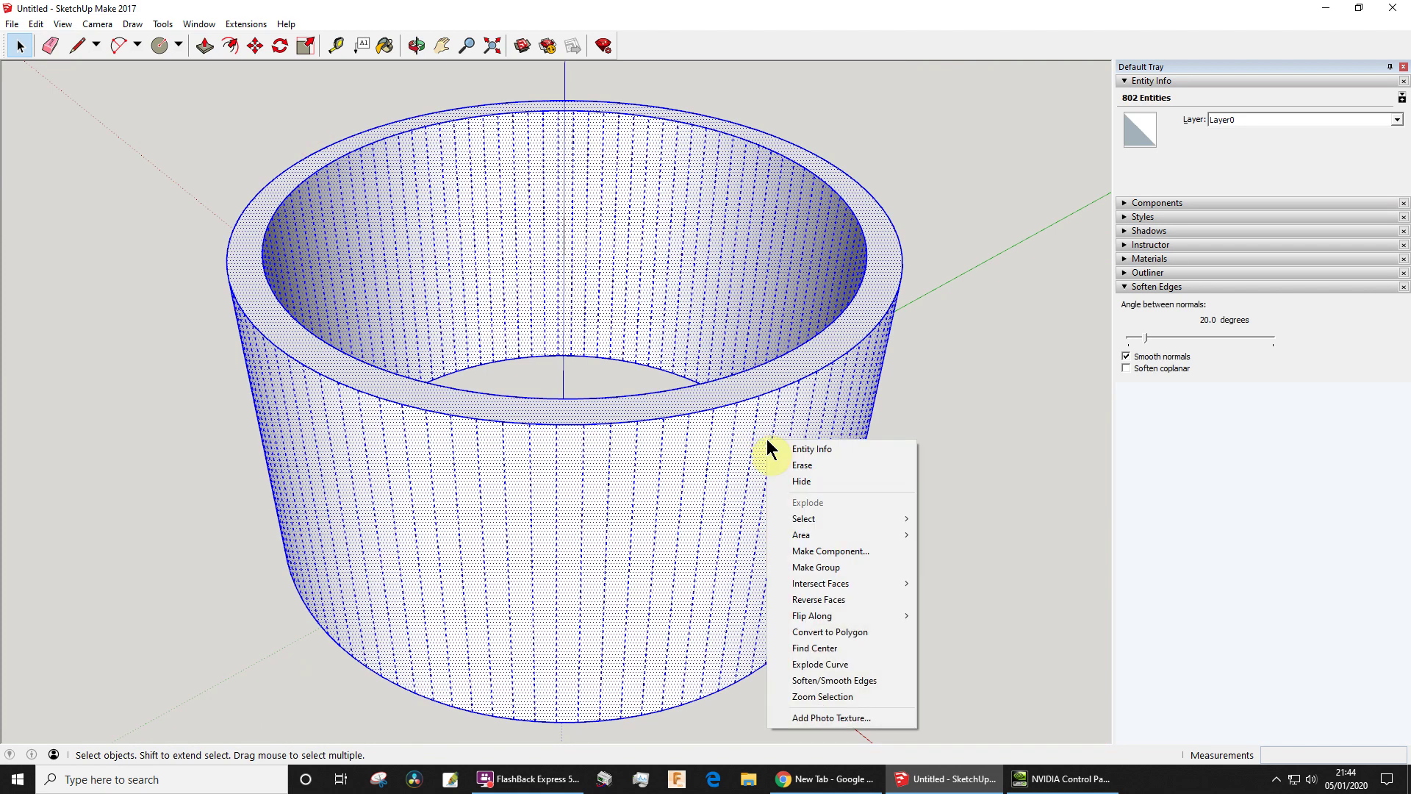
{"action": "left_click", "coordinate": [860, 554]}
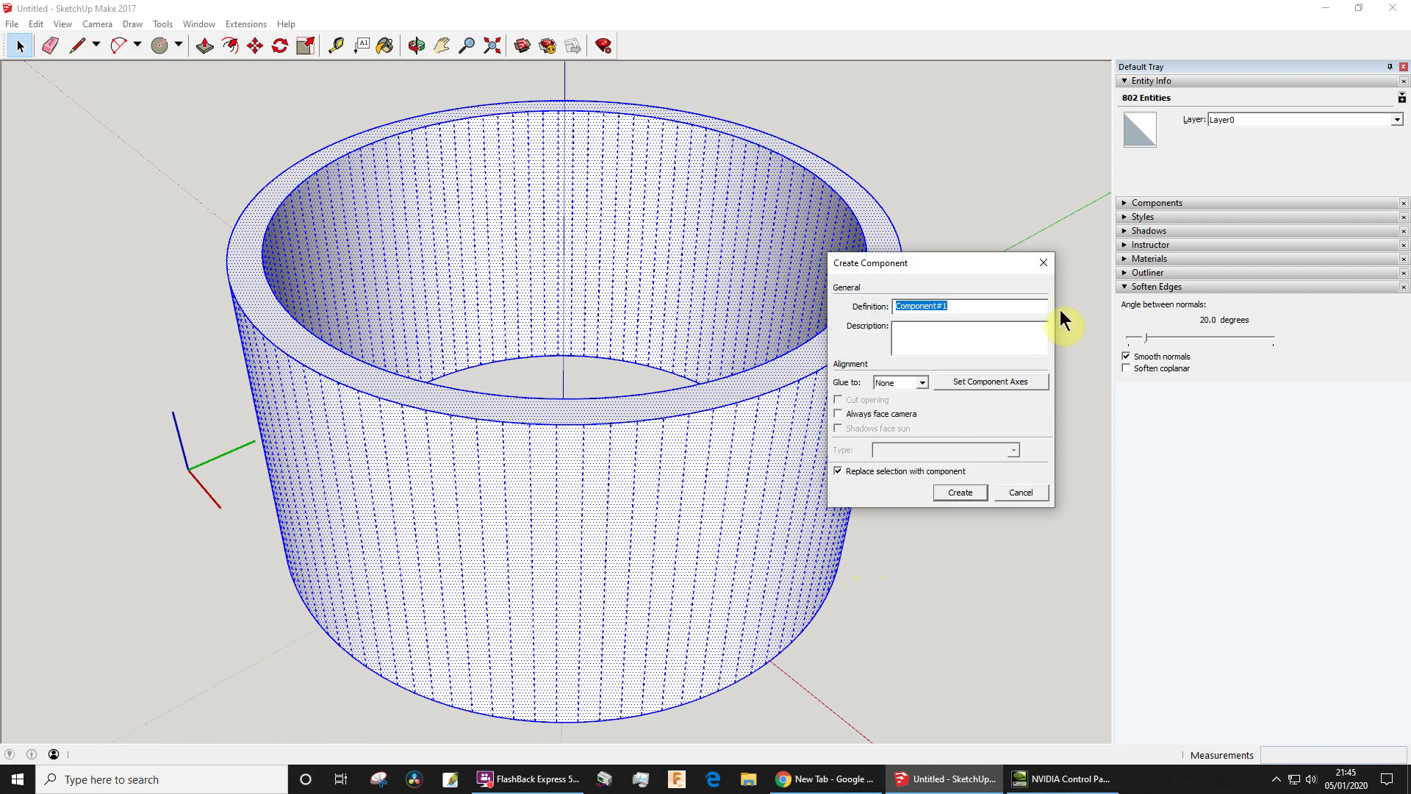
{"action": "type", "text": "my pipe"}
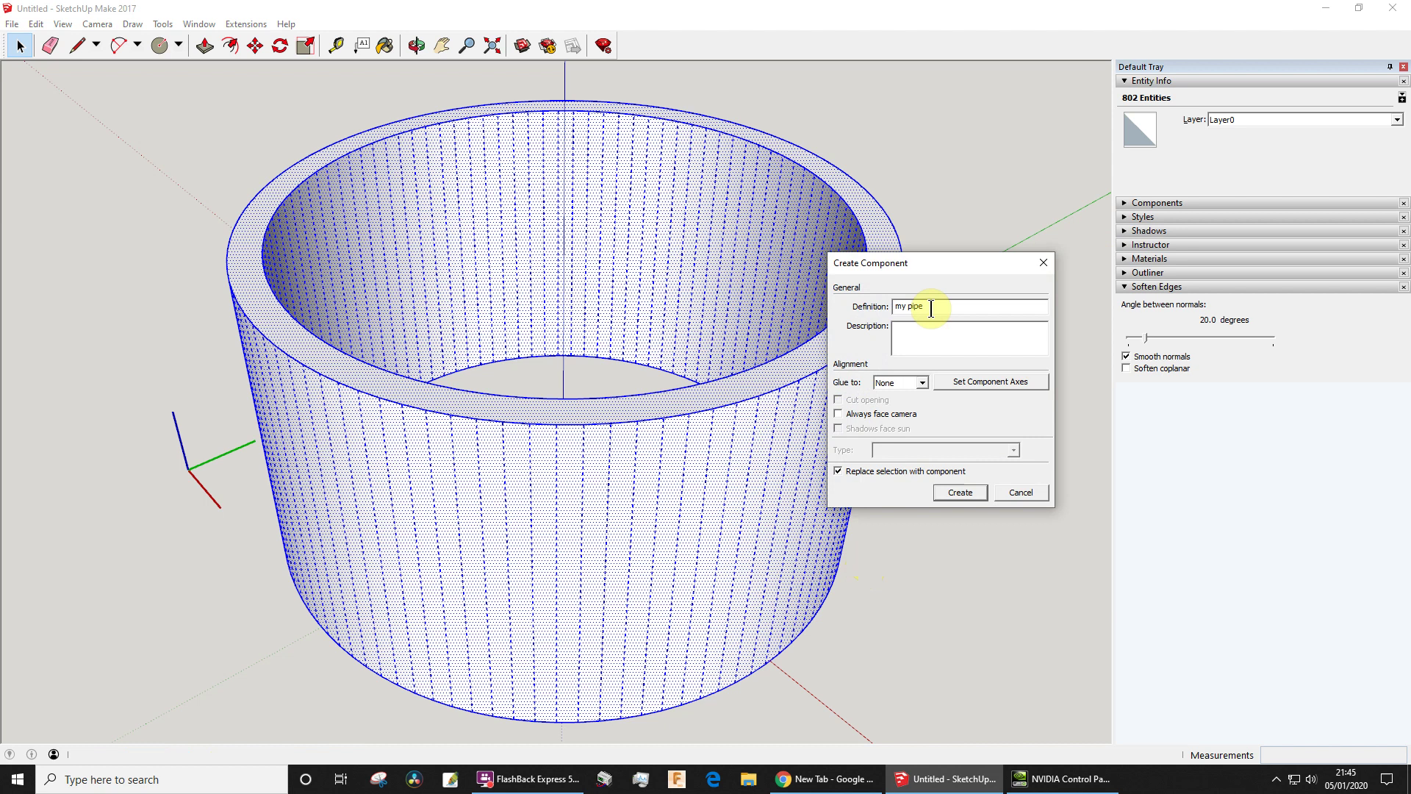
{"action": "left_click", "coordinate": [960, 492]}
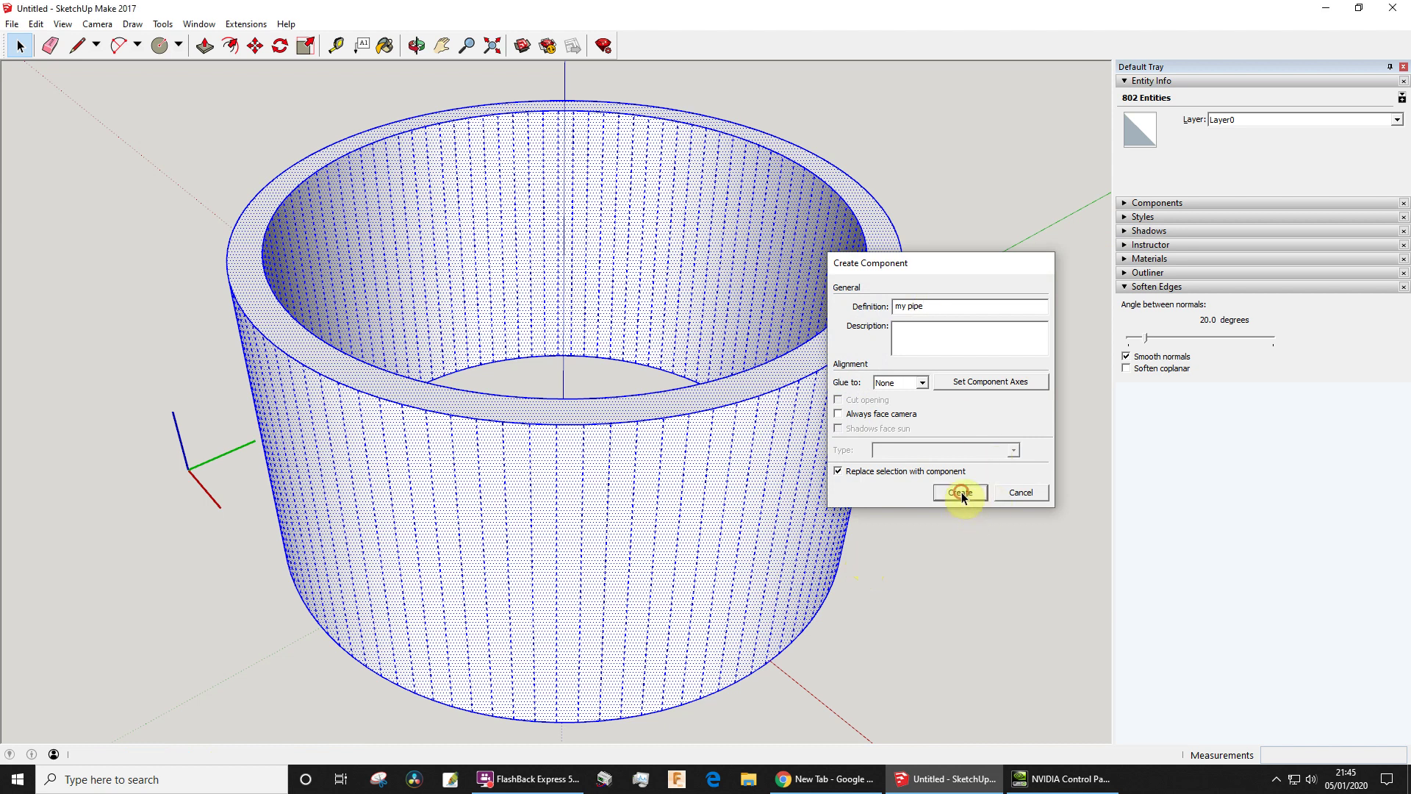
{"action": "left_click", "coordinate": [1048, 479]}
{"action": "middle_click_drag", "start_coordinate": [1007, 595], "coordinate": [615, 623]}
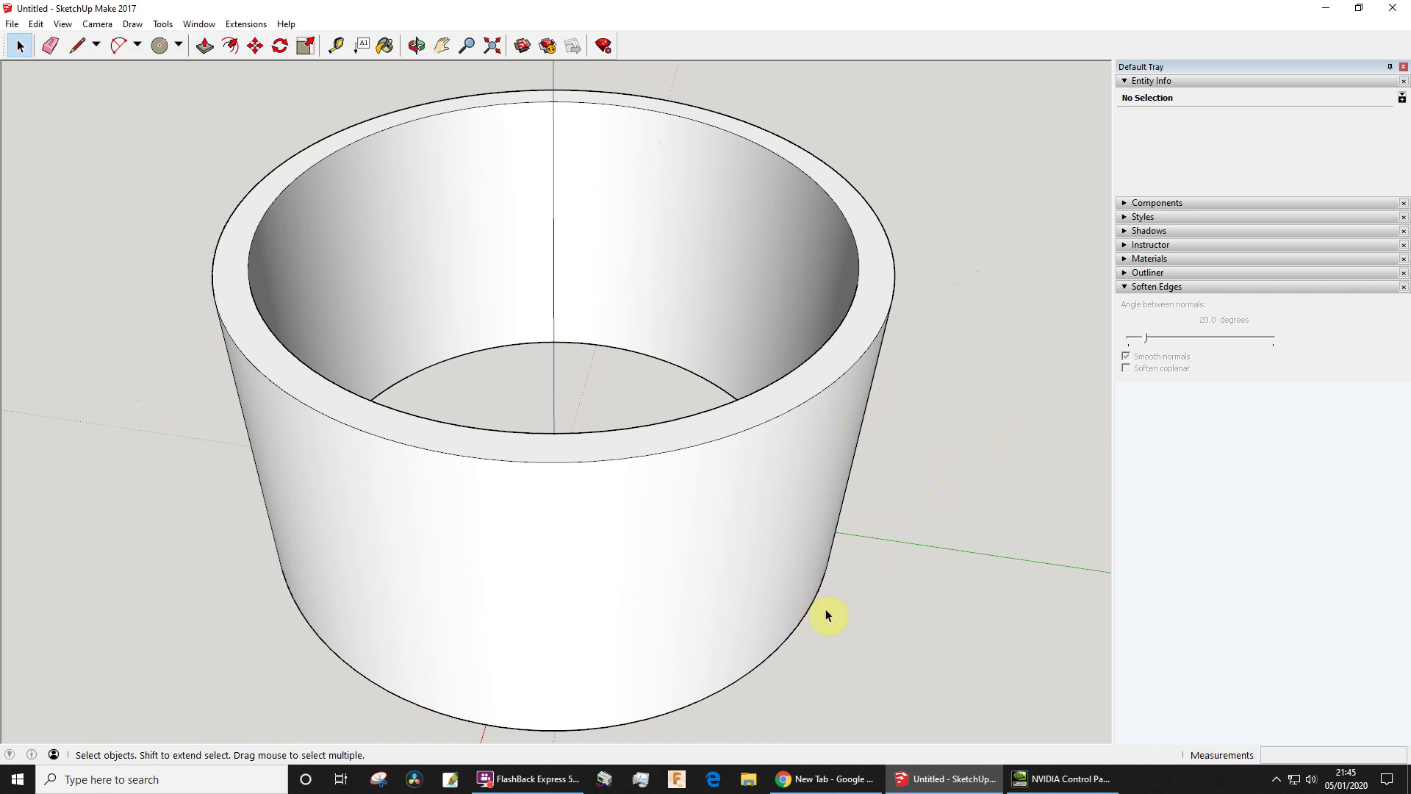
{"action": "middle_click_drag", "start_coordinate": [909, 627], "coordinate": [529, 627]}
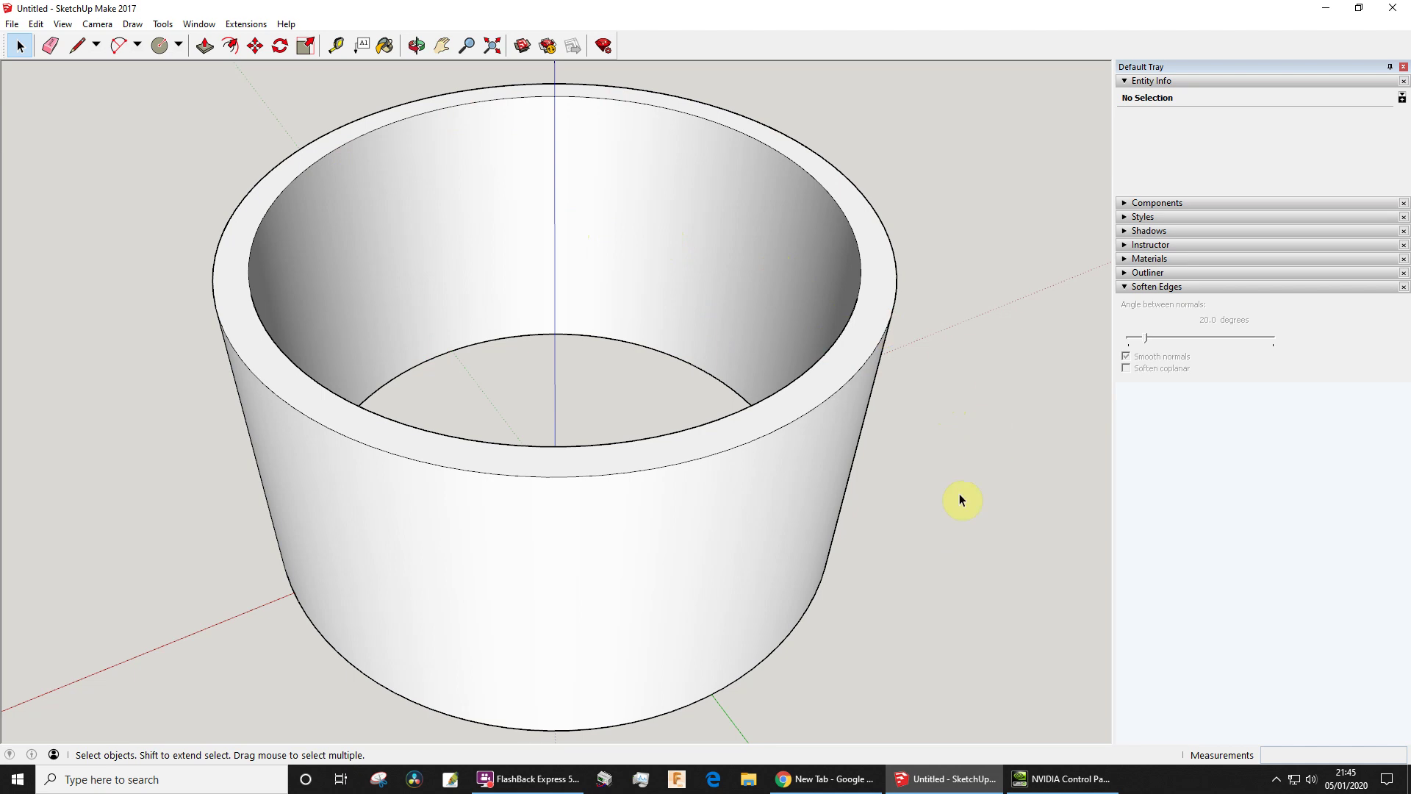
{"action": "middle_click_drag", "start_coordinate": [981, 564], "coordinate": [994, 483]}
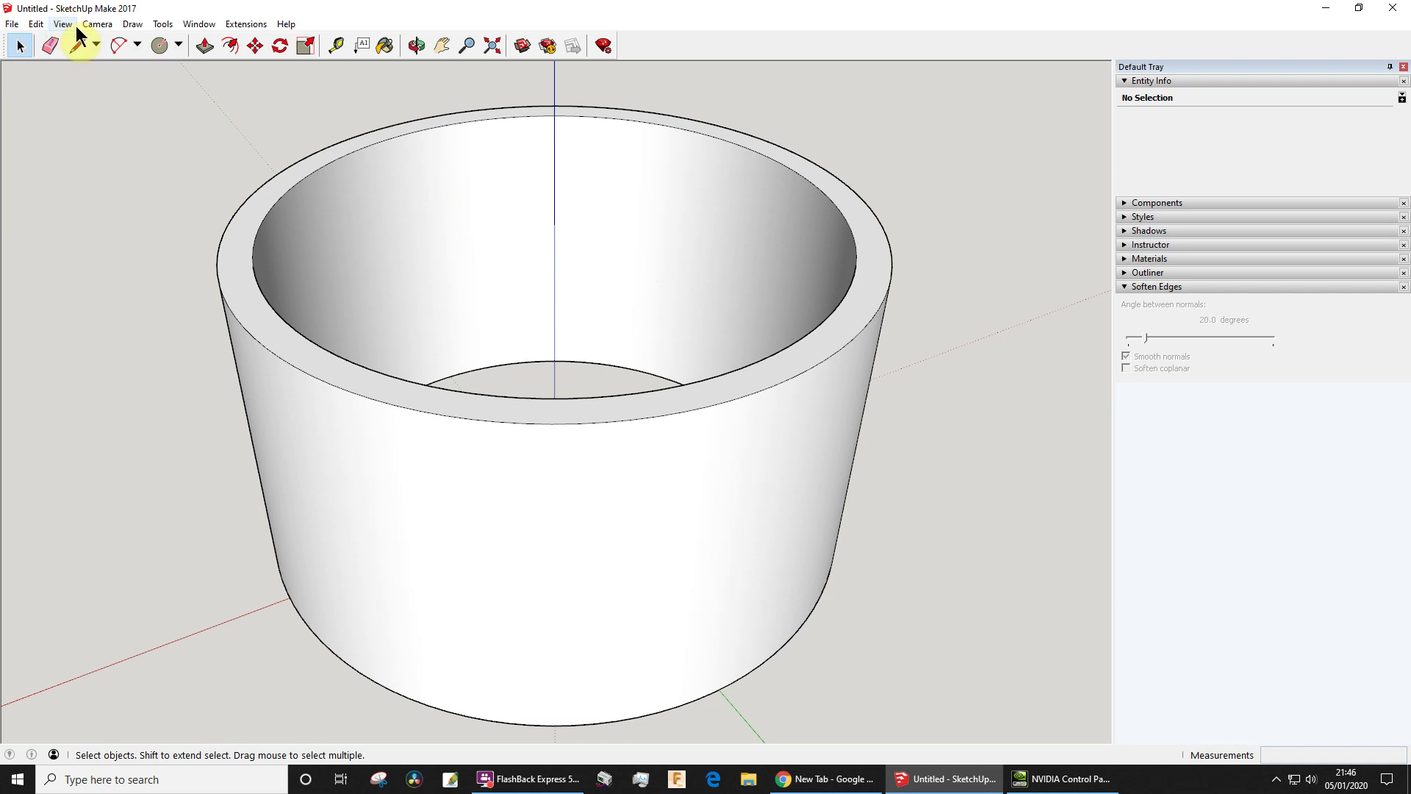
{"action": "middle_click_drag", "start_coordinate": [901, 302], "coordinate": [944, 290]}
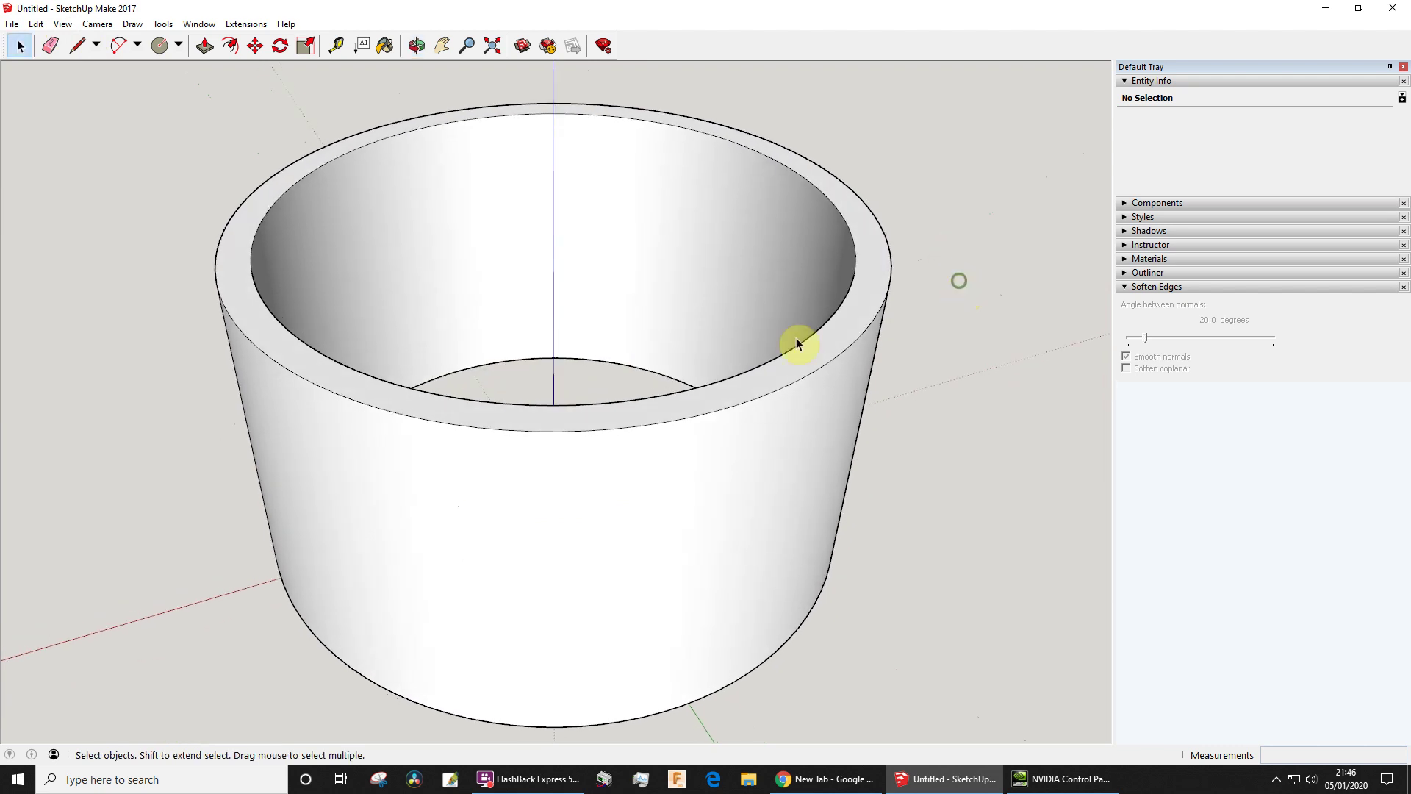